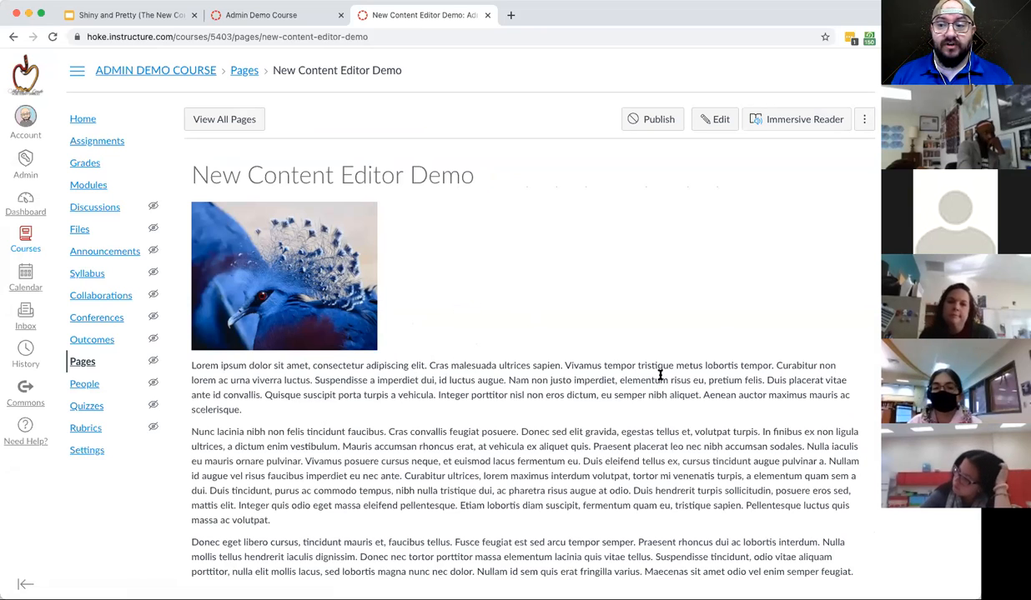
# Step: Open the New Content Editor Demo page for editing and enlarge the content area to show most of the second paragraph
pyautogui.click(713, 123)
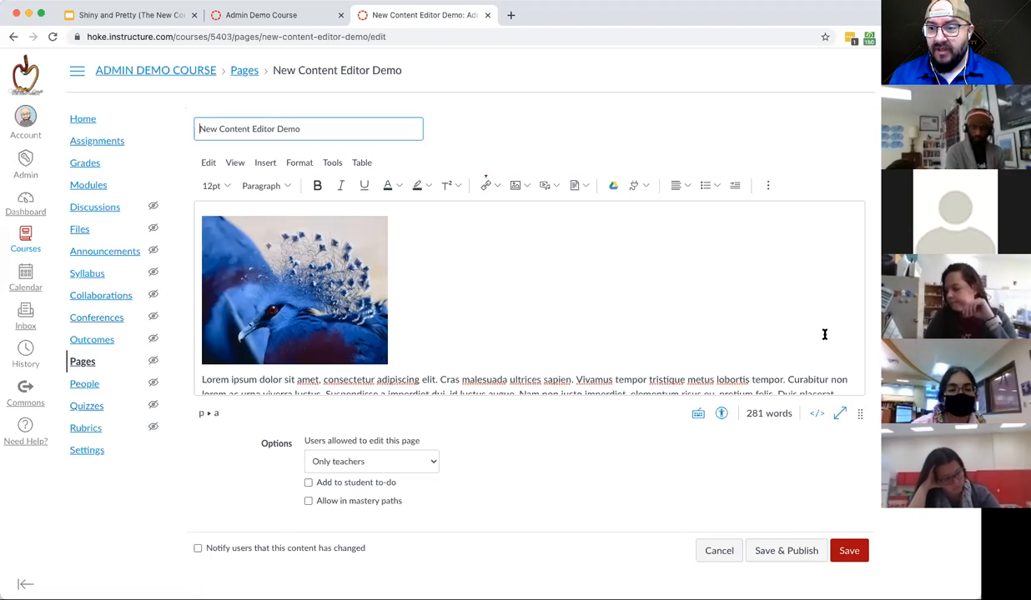
pyautogui.moveTo(860, 415)
pyautogui.mouseDown()
pyautogui.moveTo(858, 485)
pyautogui.moveTo(857, 385)
pyautogui.moveTo(856, 410)
pyautogui.mouseUp()
pyautogui.scroll(-5, 473, 315)
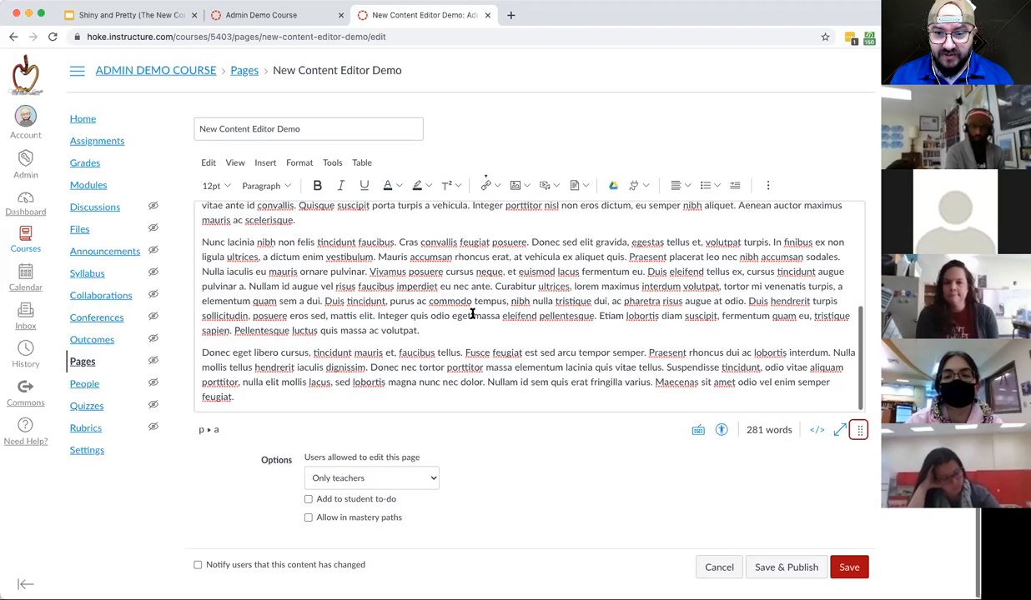
pyautogui.scroll(4, 492, 305)
pyautogui.scroll(2, 501, 302)
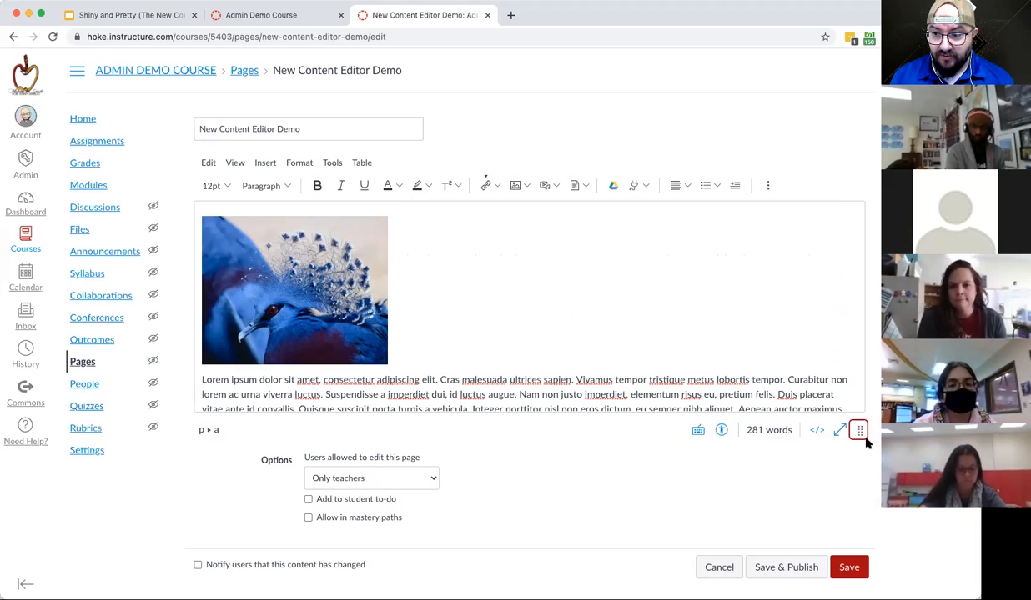
pyautogui.moveTo(859, 429); pyautogui.dragTo(859, 537)
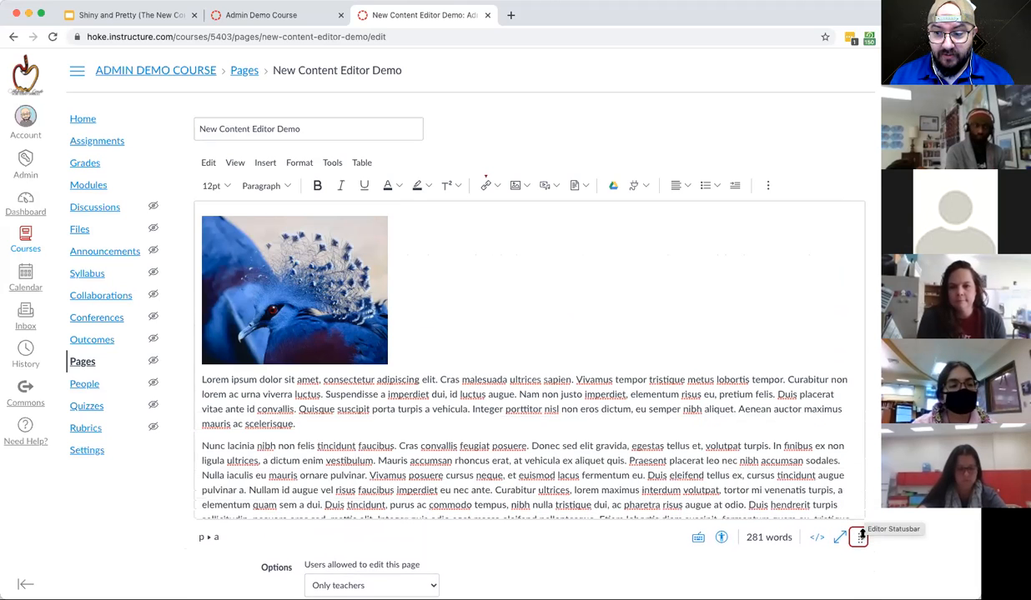
pyautogui.scroll(-5, 559, 294)
pyautogui.scroll(5, 601, 287)
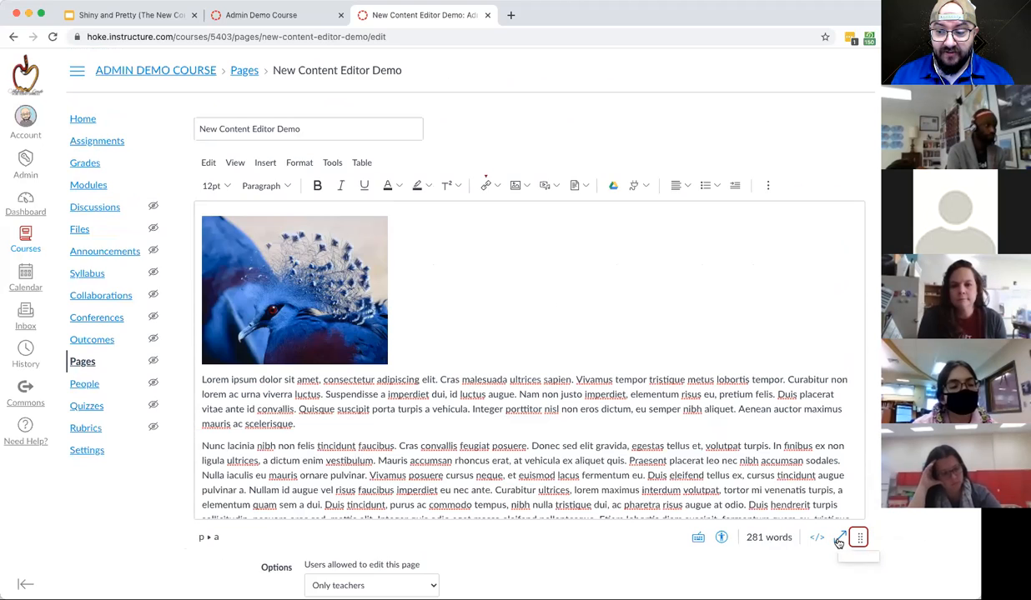
# Step: View the page content in full-screen mode and return to the normal editor size
pyautogui.click(839, 541)
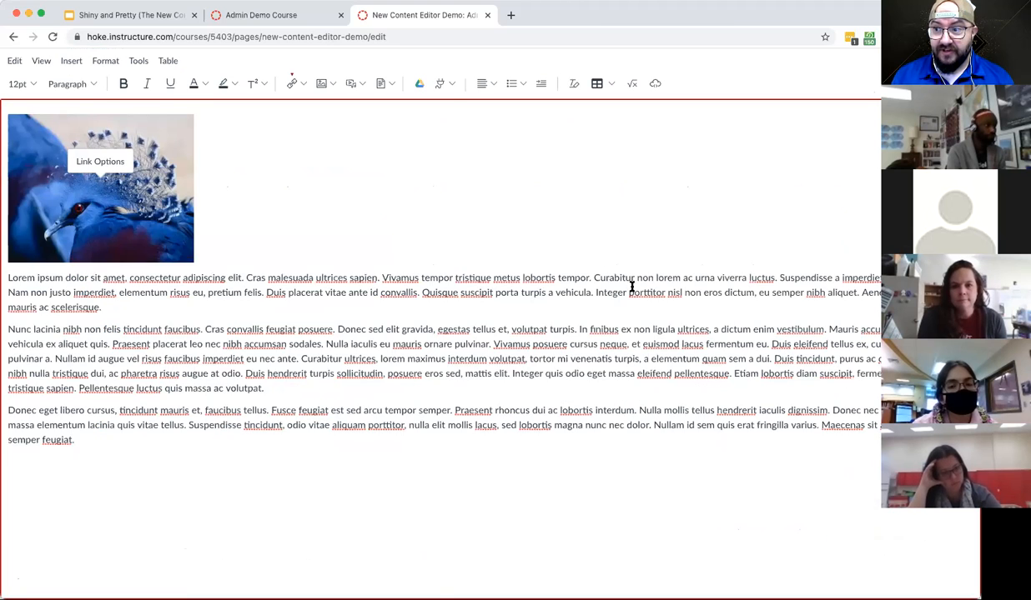
pyautogui.press('Escape')
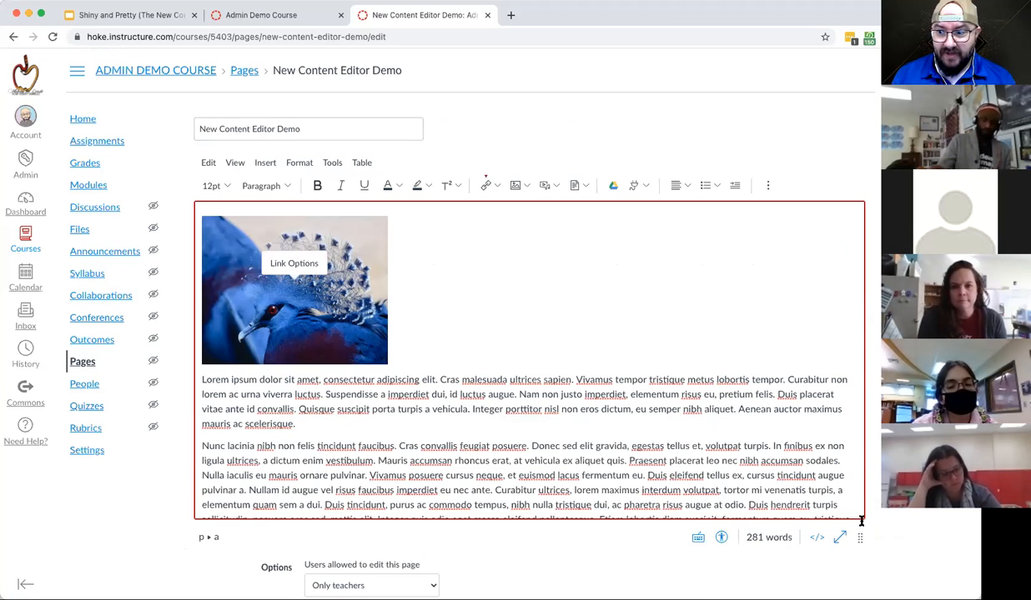
# Step: Lengthen the content area further until the image and all three paragraphs fit inside it
pyautogui.moveTo(861, 538); pyautogui.dragTo(858, 585)
pyautogui.scroll(-2, 444, 322)
pyautogui.scroll(2, 479, 325)
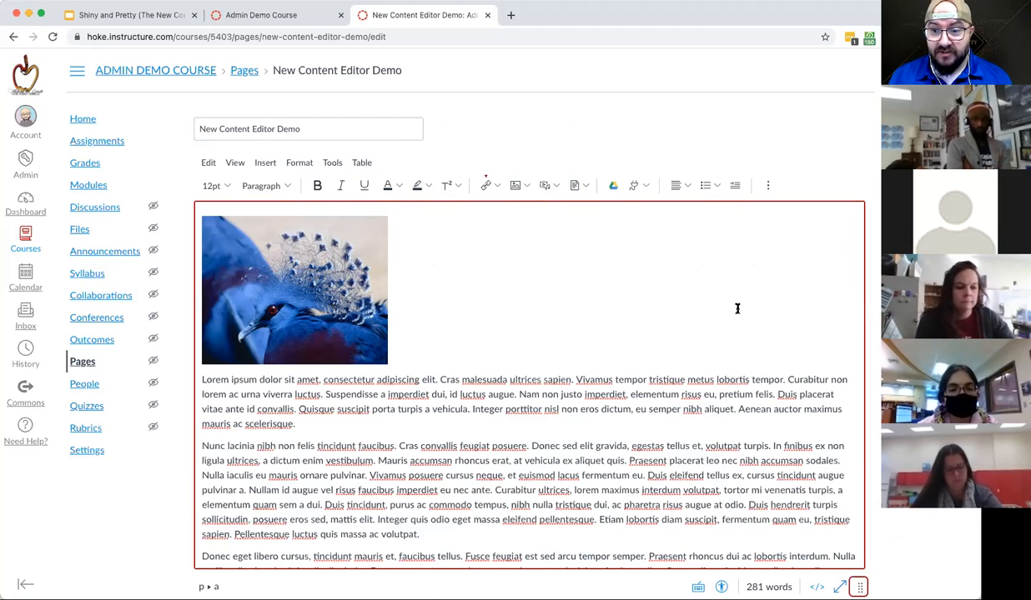
pyautogui.scroll(-3, 870, 306)
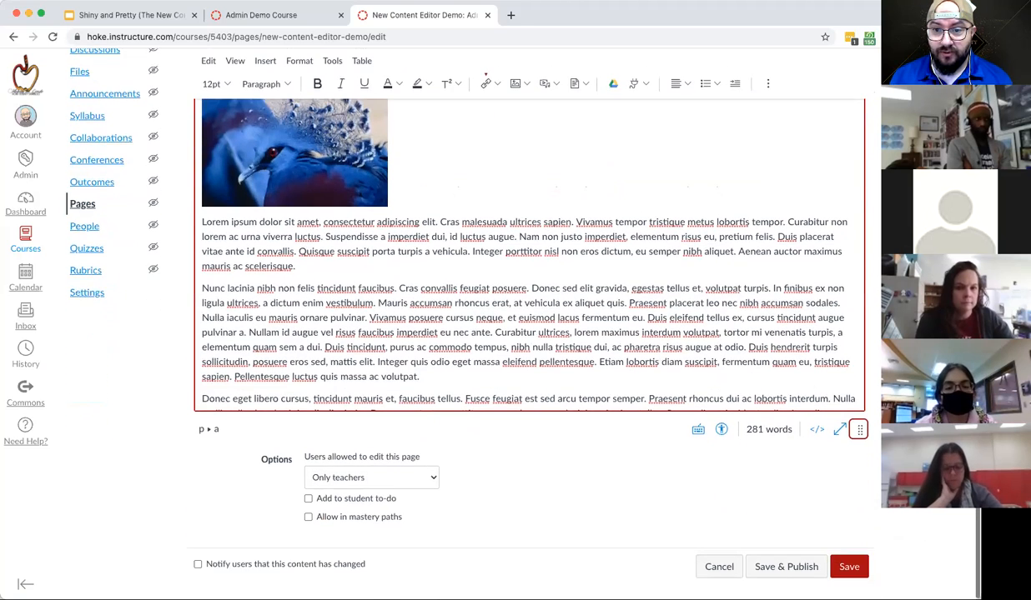
pyautogui.scroll(2, 546, 221)
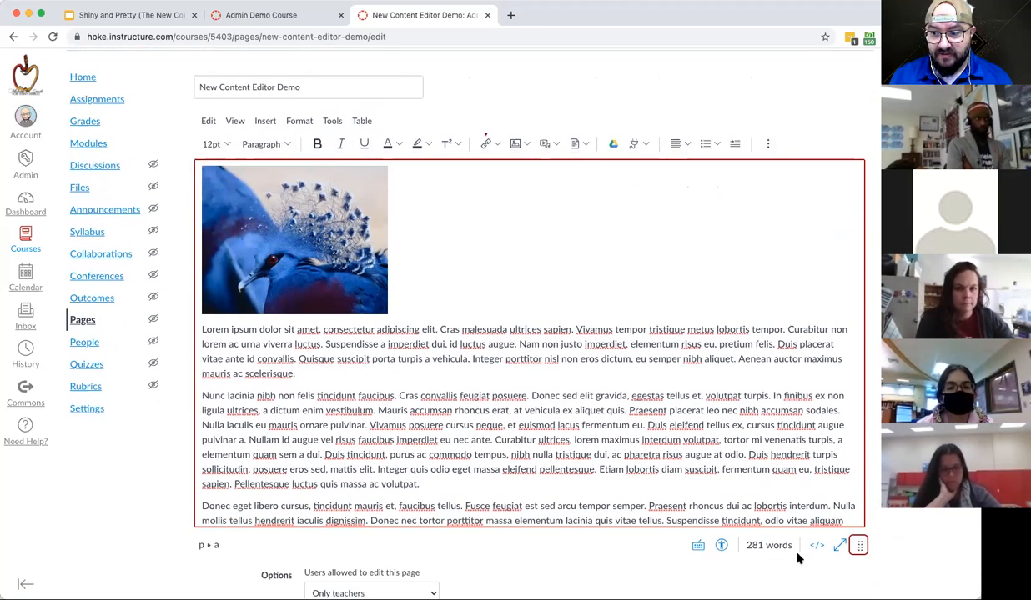
pyautogui.moveTo(860, 547); pyautogui.dragTo(860, 596)
pyautogui.scroll(-4, 860, 595)
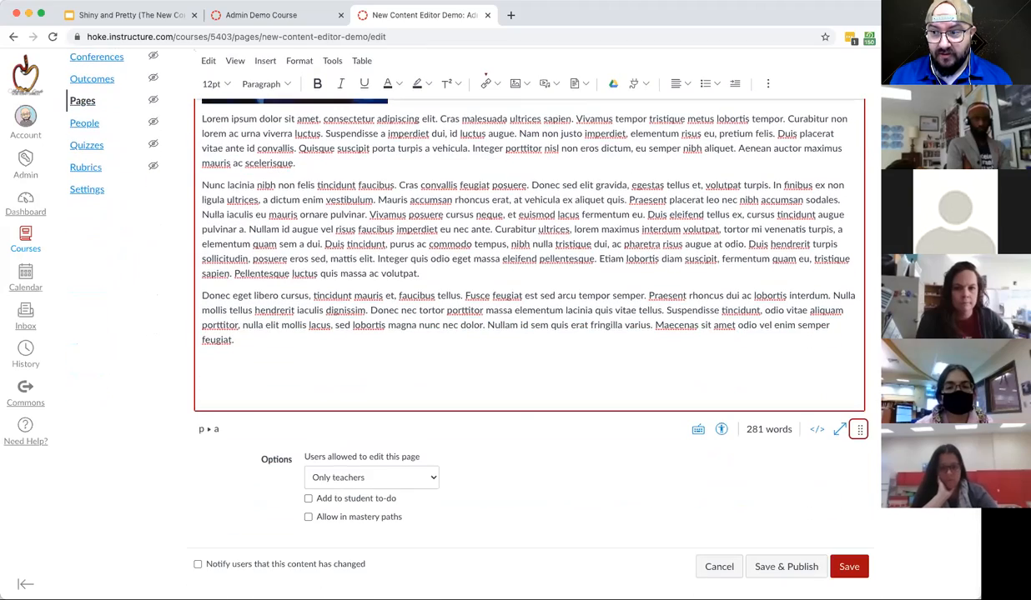
# Step: Examine how the formatting toolbar behaves while moving up and down the enlarged page
pyautogui.scroll(5, 530, 337)
pyautogui.scroll(-5, 860, 500)
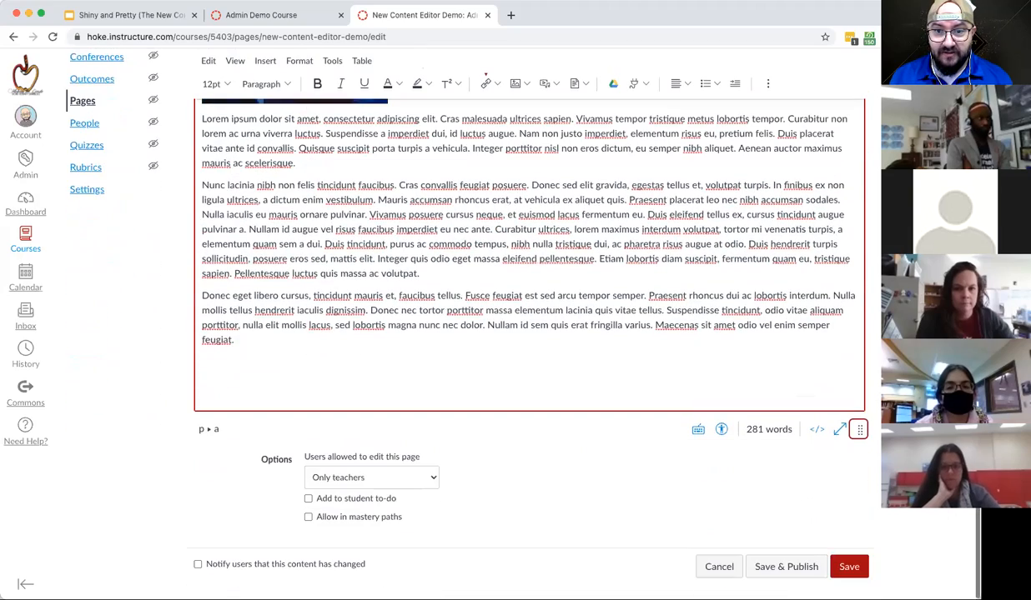
pyautogui.scroll(5, 743, 301)
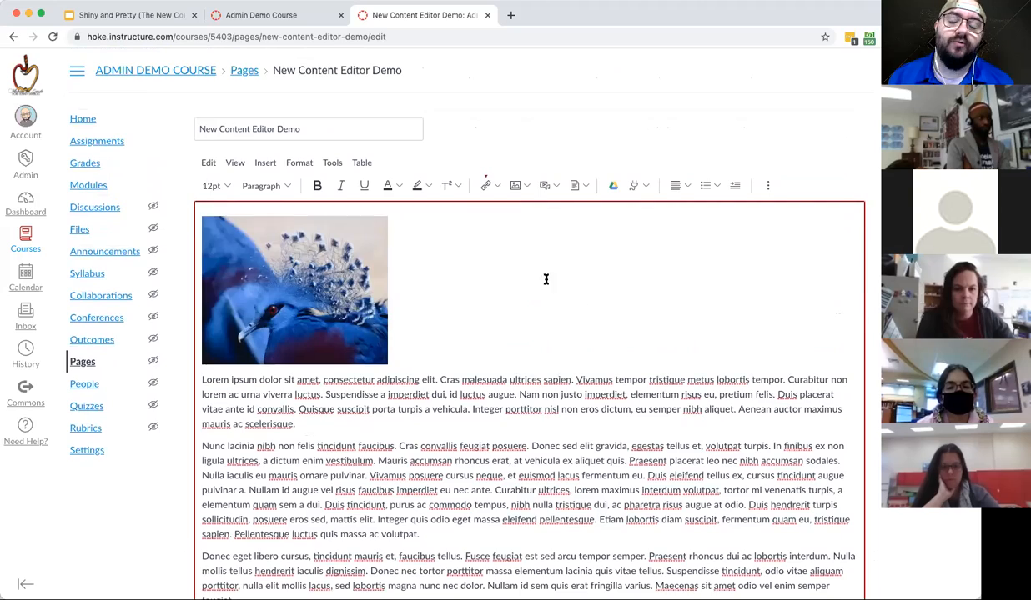
pyautogui.scroll(-5, 500, 259)
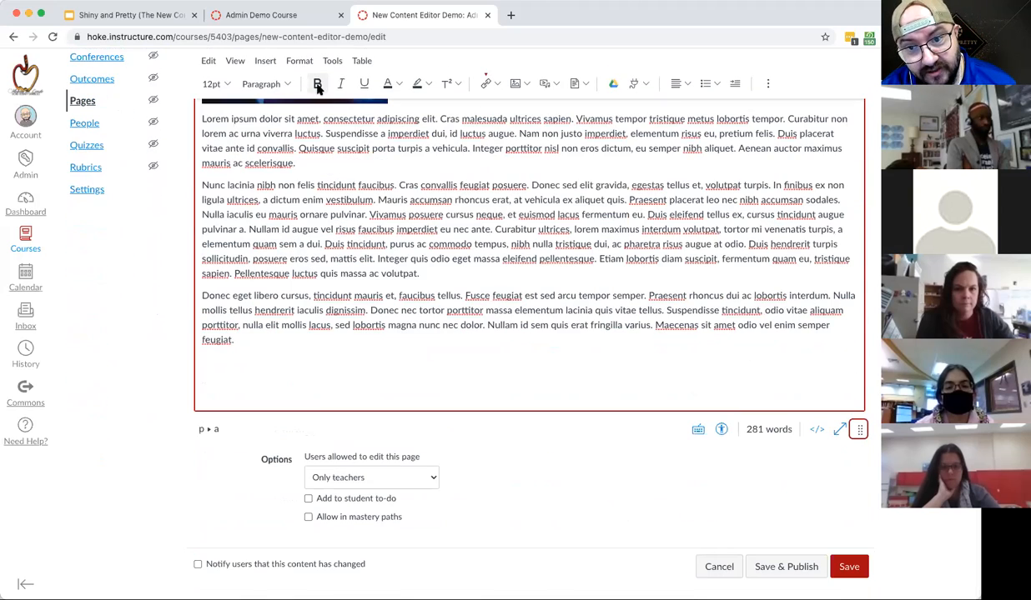
pyautogui.scroll(5, 755, 379)
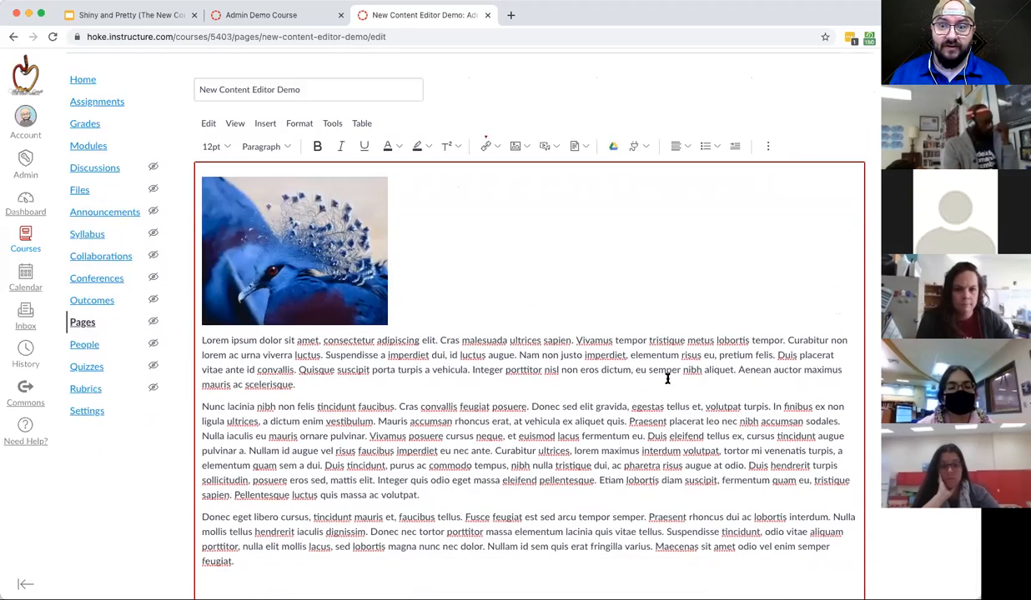
pyautogui.scroll(-2, 667, 380)
pyautogui.scroll(1, 651, 384)
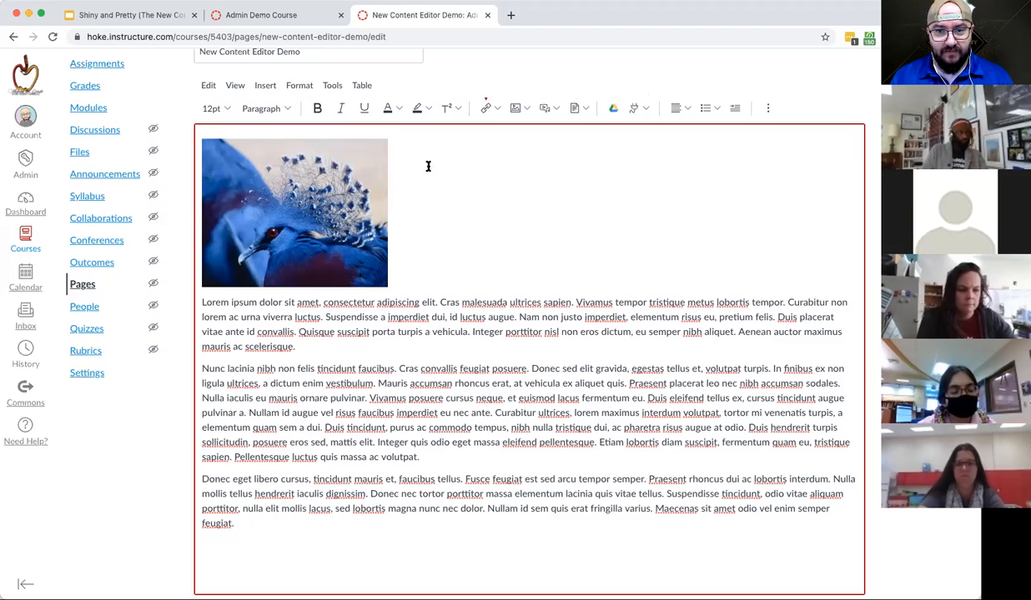
# Step: Select the opening paragraph and review the font sizes and paragraph styles available for it
pyautogui.moveTo(206, 302); pyautogui.dragTo(477, 425)
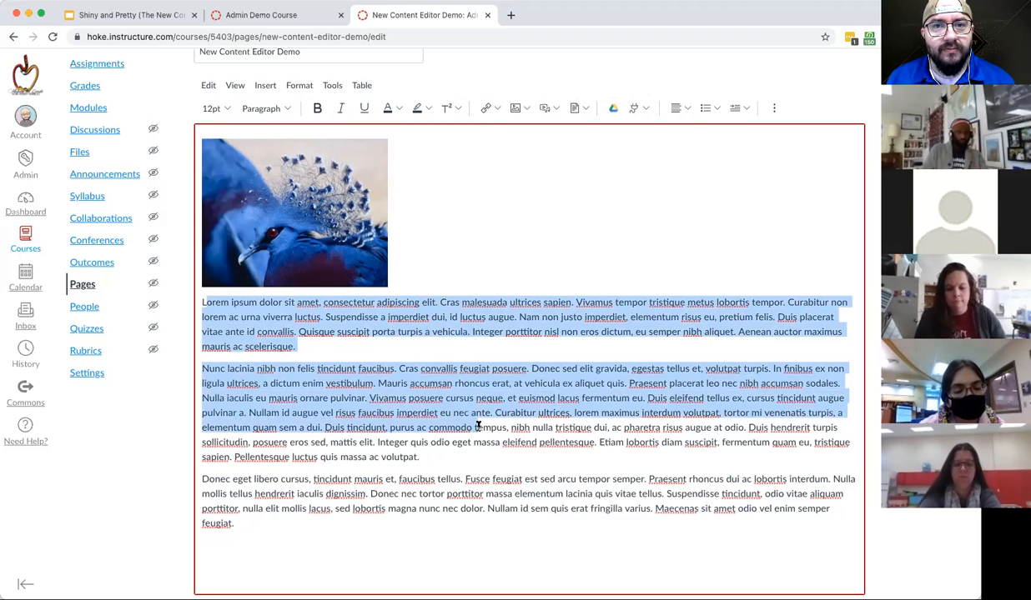
pyautogui.click(356, 432)
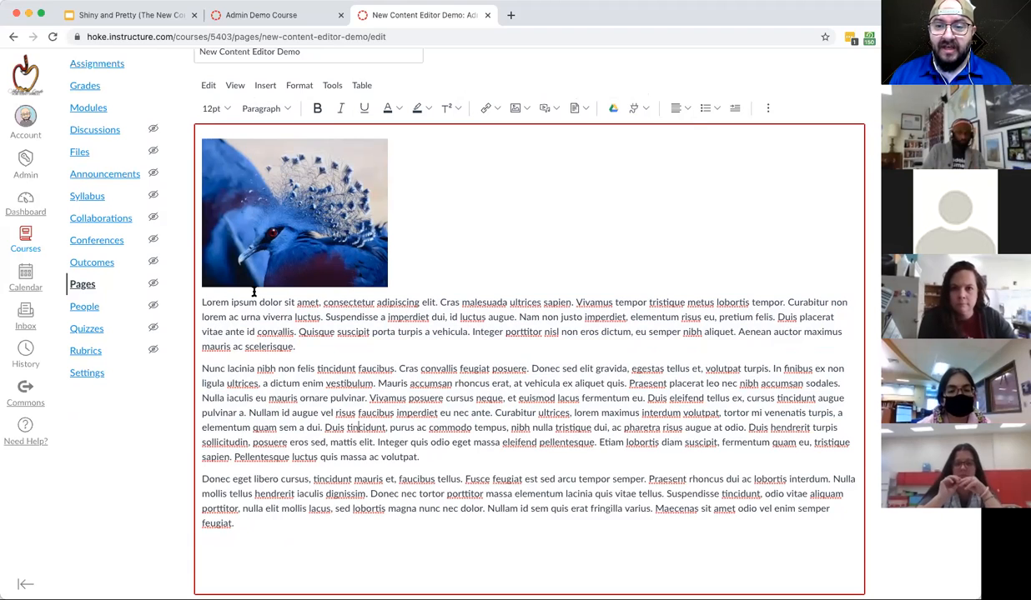
pyautogui.moveTo(202, 301); pyautogui.dragTo(299, 345)
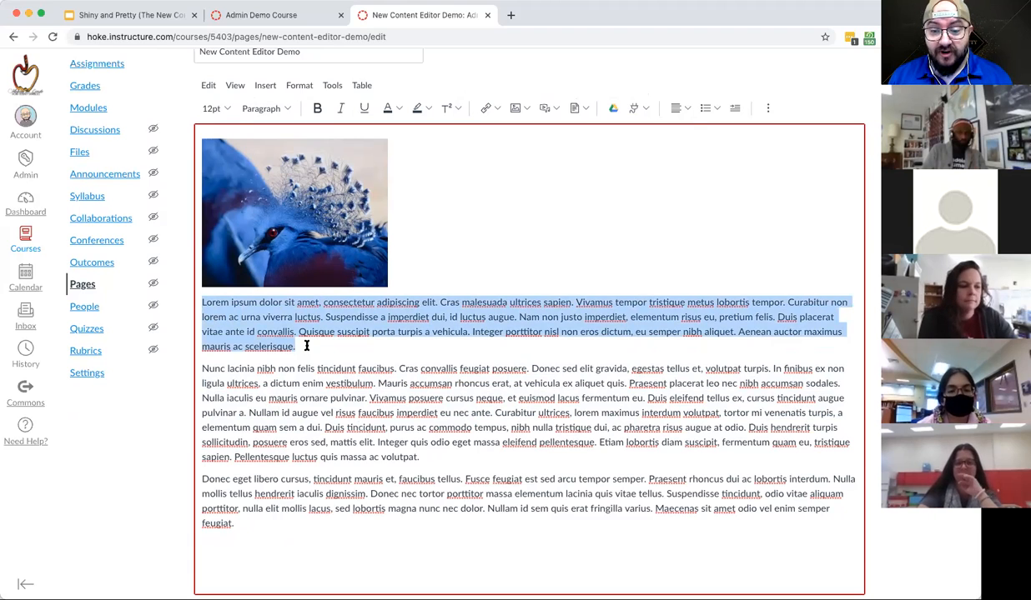
pyautogui.click(215, 109)
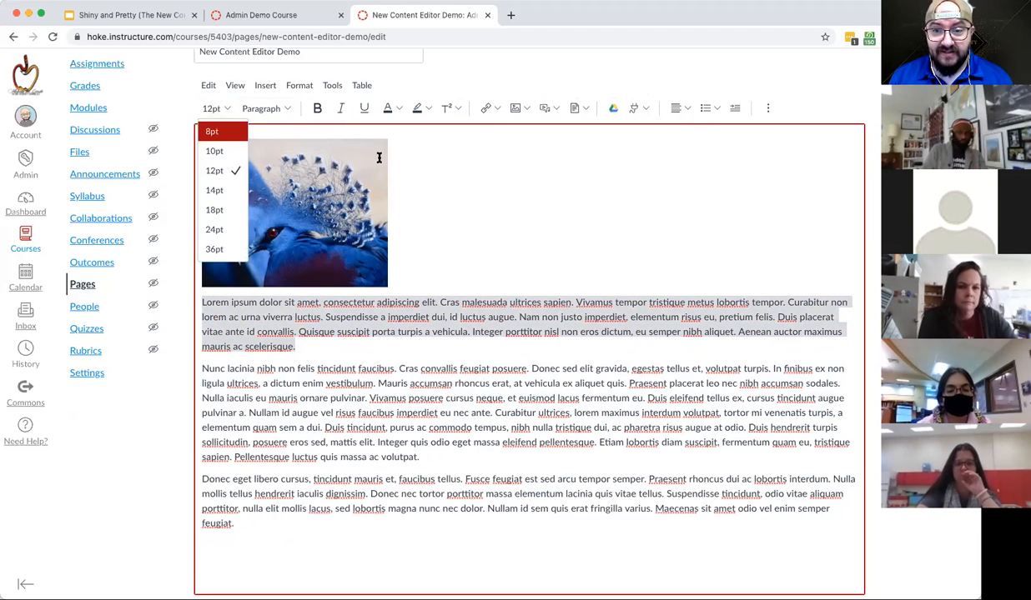
pyautogui.click(283, 108)
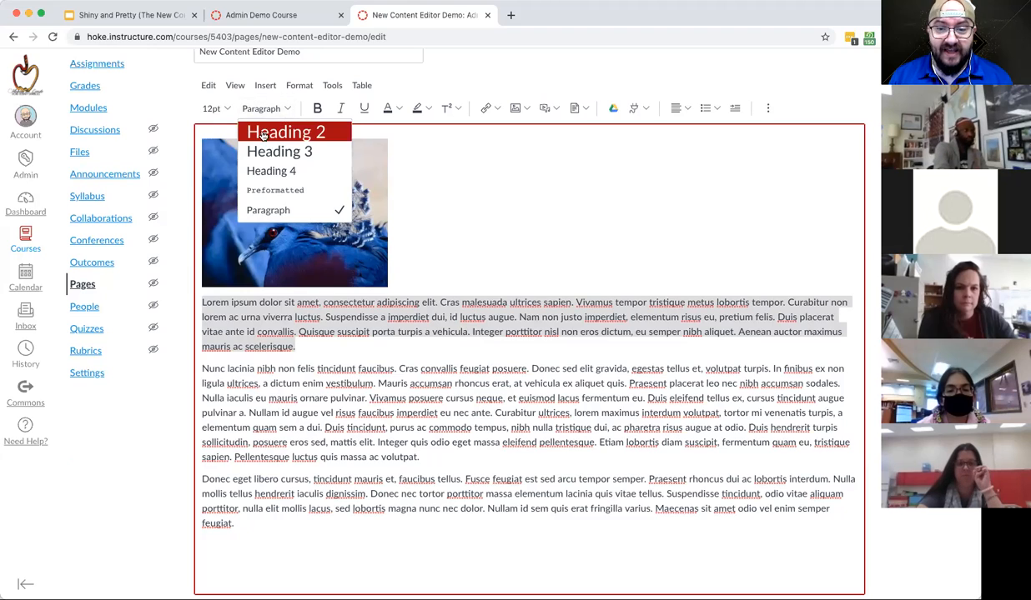
pyautogui.click(511, 179)
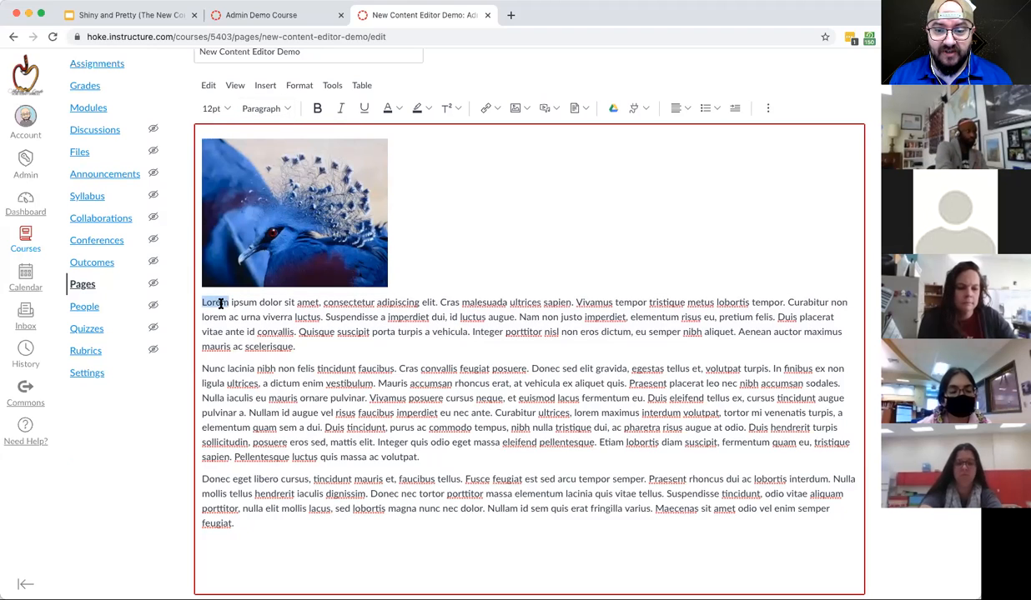
# Step: Apply the Heading 2 style to the opening paragraph from its first word and undo the change
pyautogui.click(265, 109)
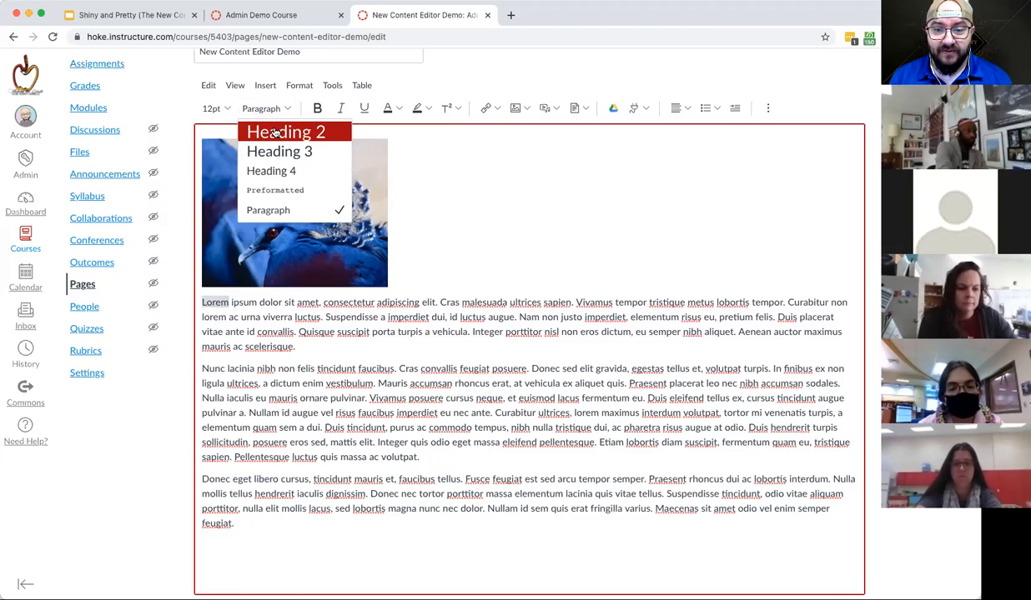
pyautogui.click(267, 130)
pyautogui.click(447, 246)
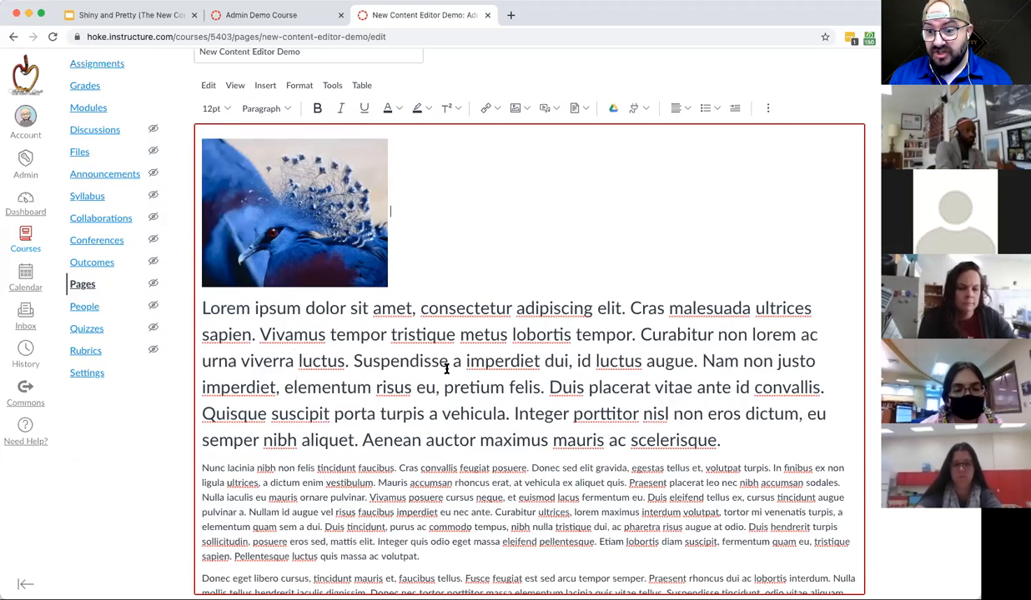
pyautogui.press('super+z')
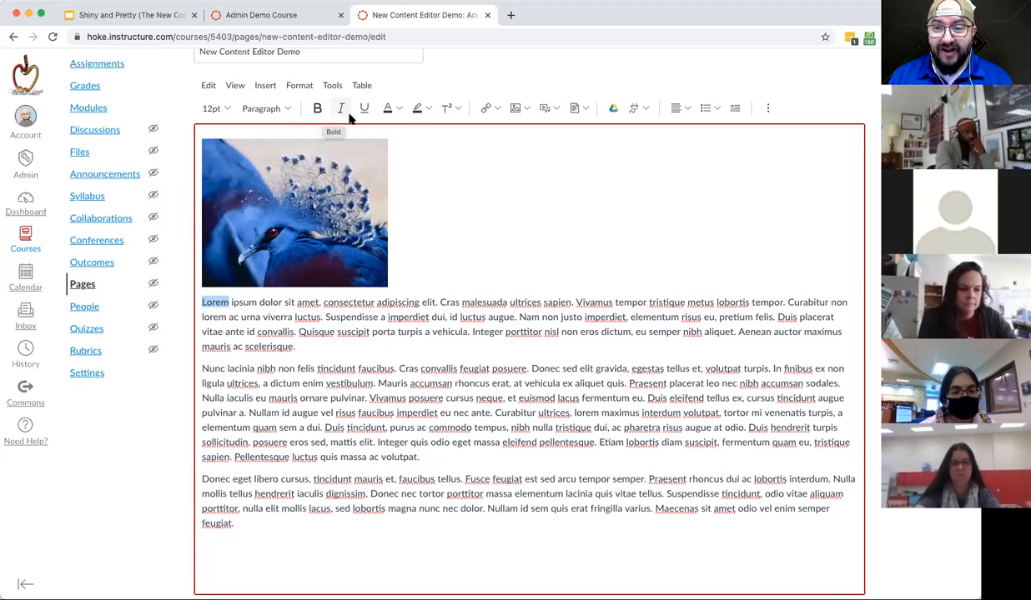
# Step: Set the text colour of the opening sentence to the custom hex value ad0000 and reopen the text colour palette
pyautogui.moveTo(203, 303); pyautogui.dragTo(438, 303)
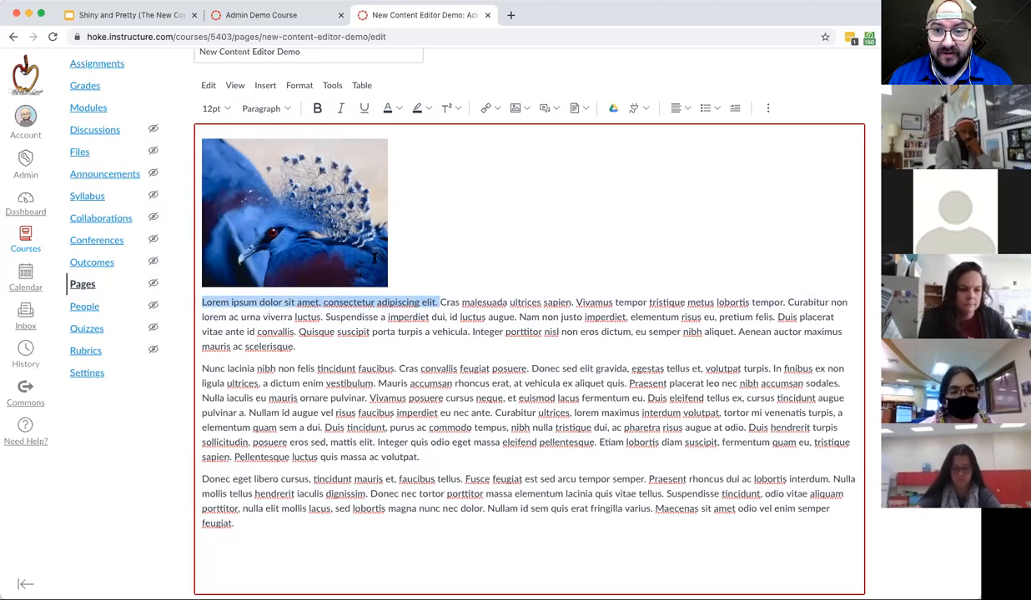
pyautogui.click(397, 111)
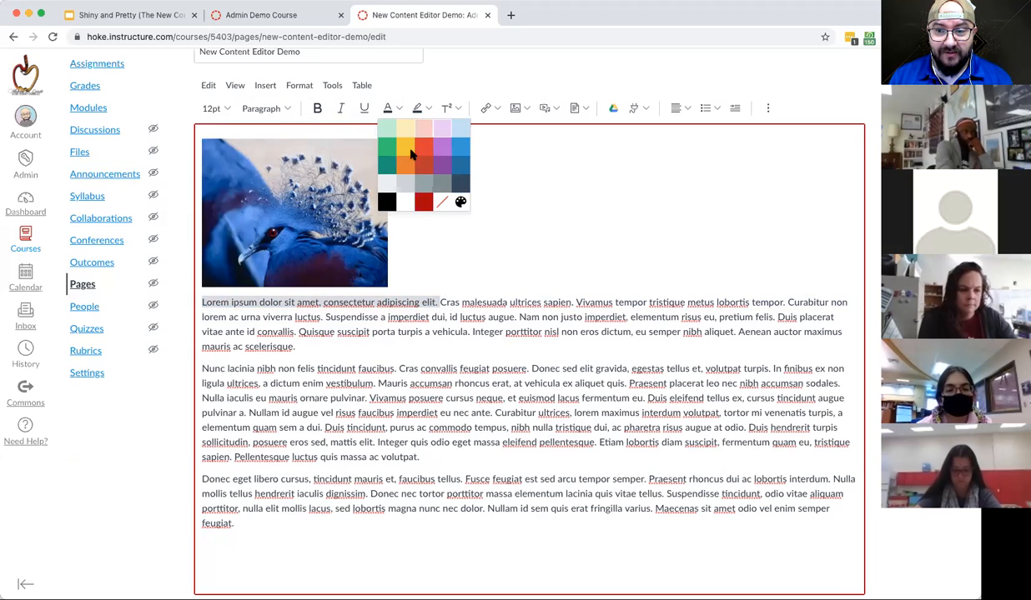
pyautogui.click(461, 202)
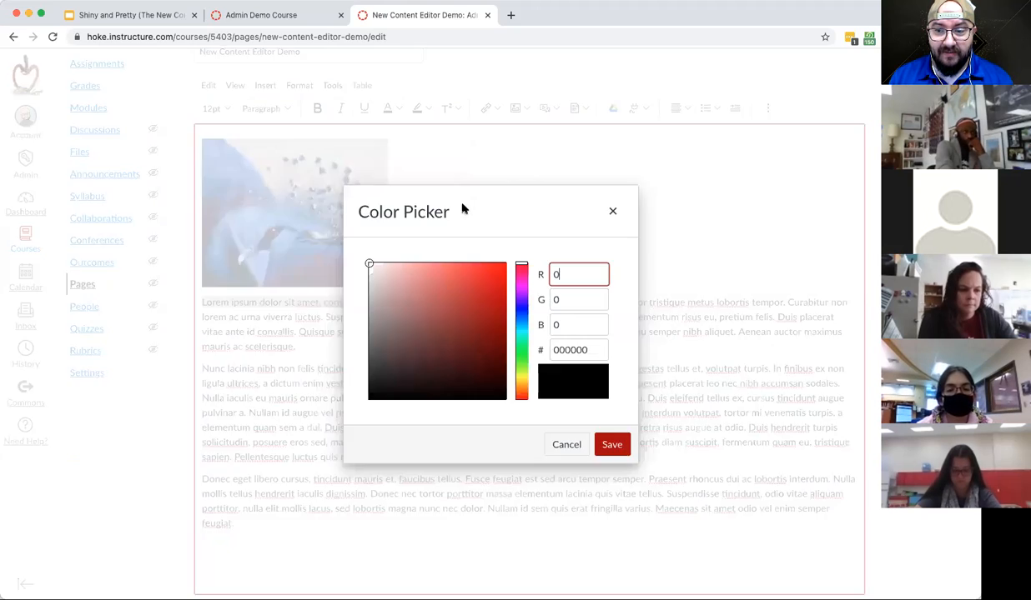
pyautogui.click(573, 351)
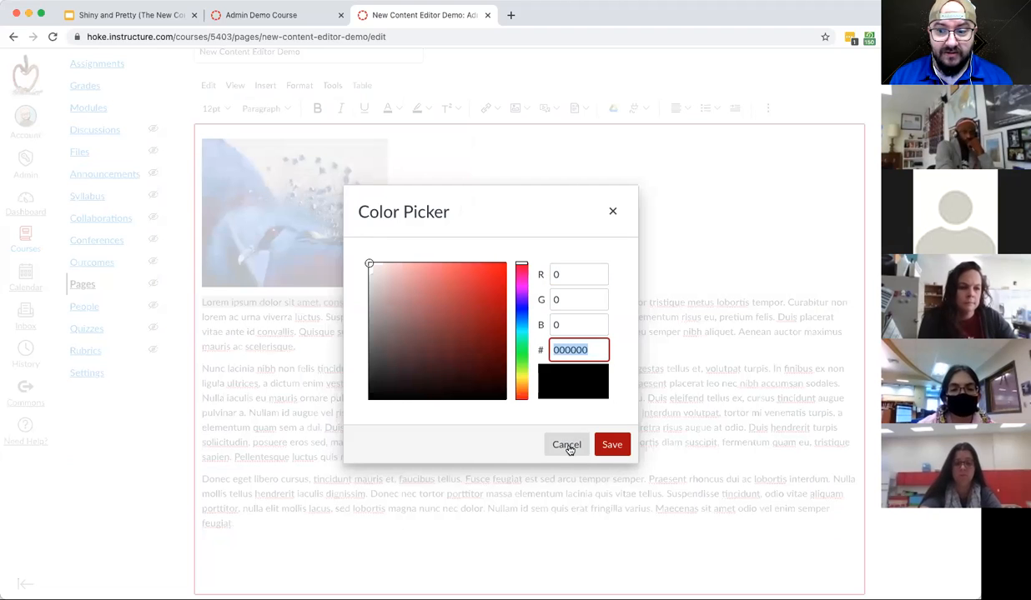
pyautogui.click(567, 446)
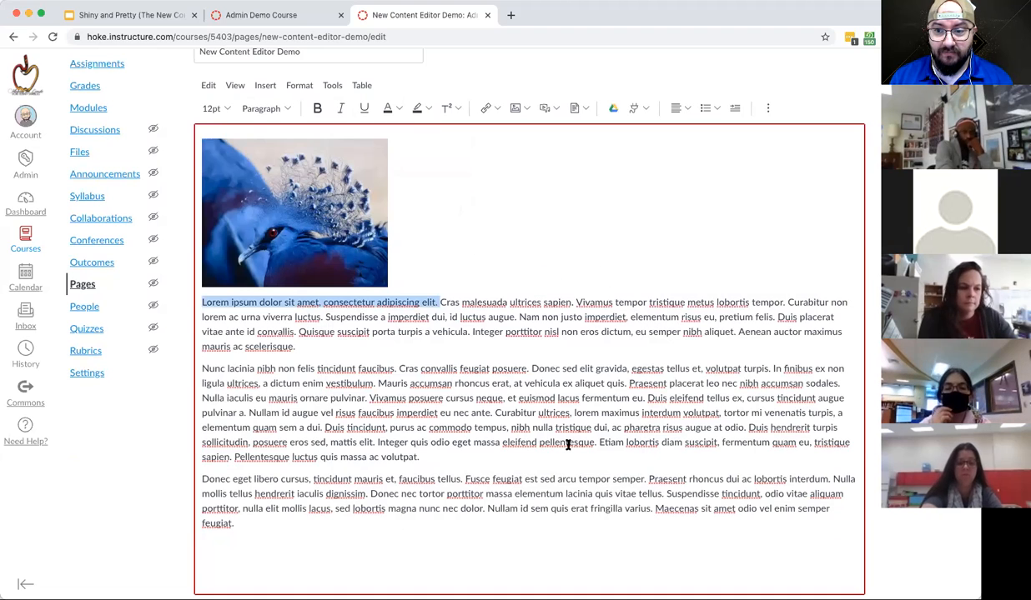
pyautogui.click(399, 108)
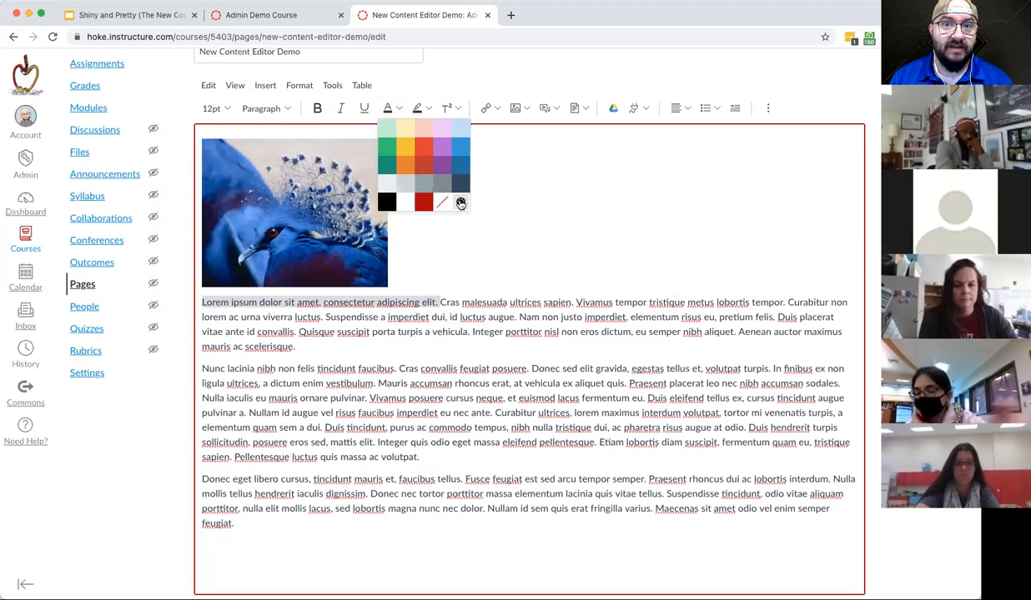
pyautogui.click(460, 202)
pyautogui.doubleClick(571, 348)
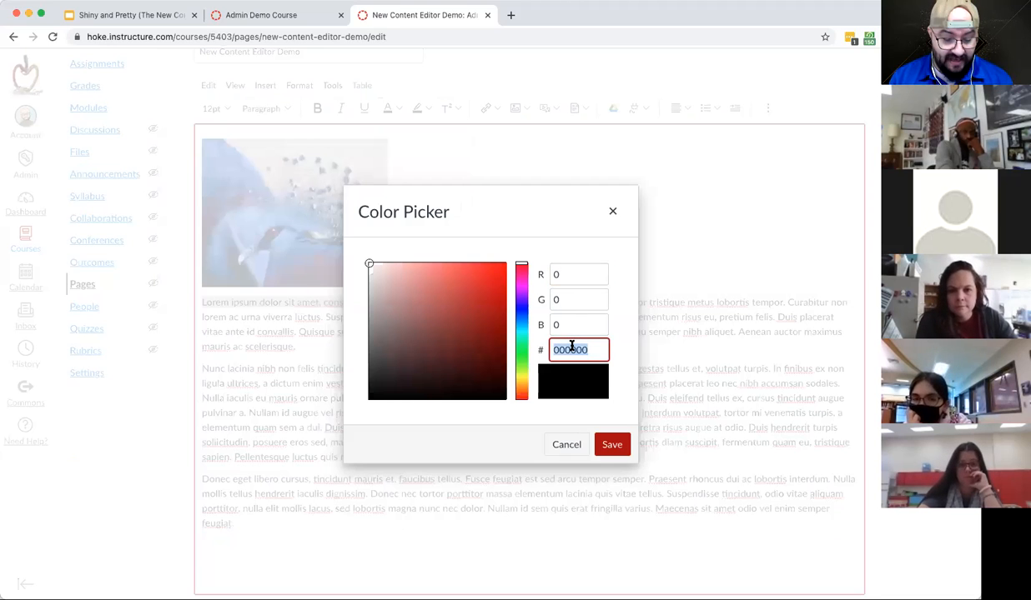
pyautogui.write('ad0000')
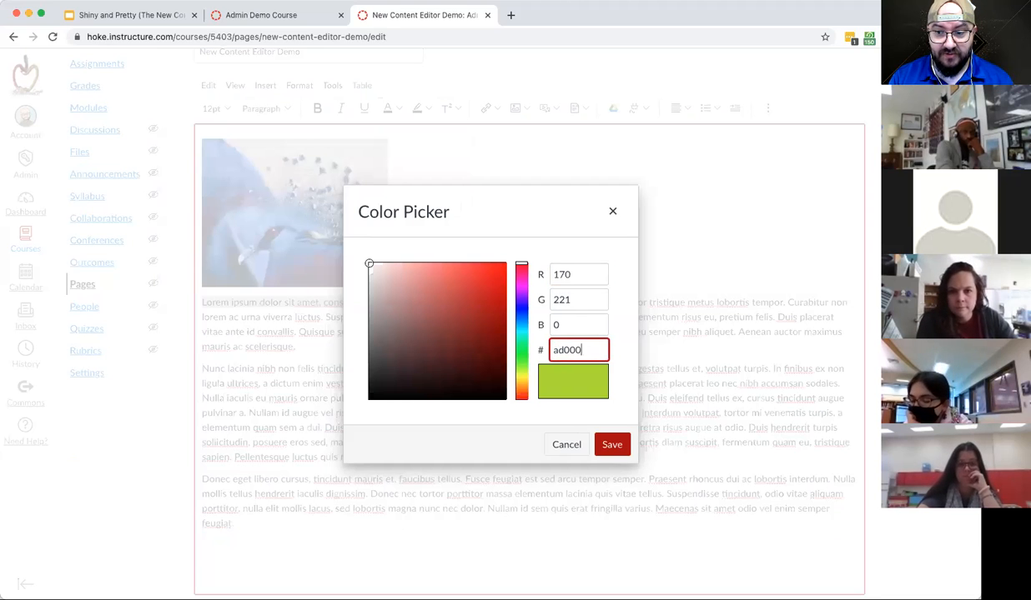
pyautogui.click(612, 447)
pyautogui.click(380, 321)
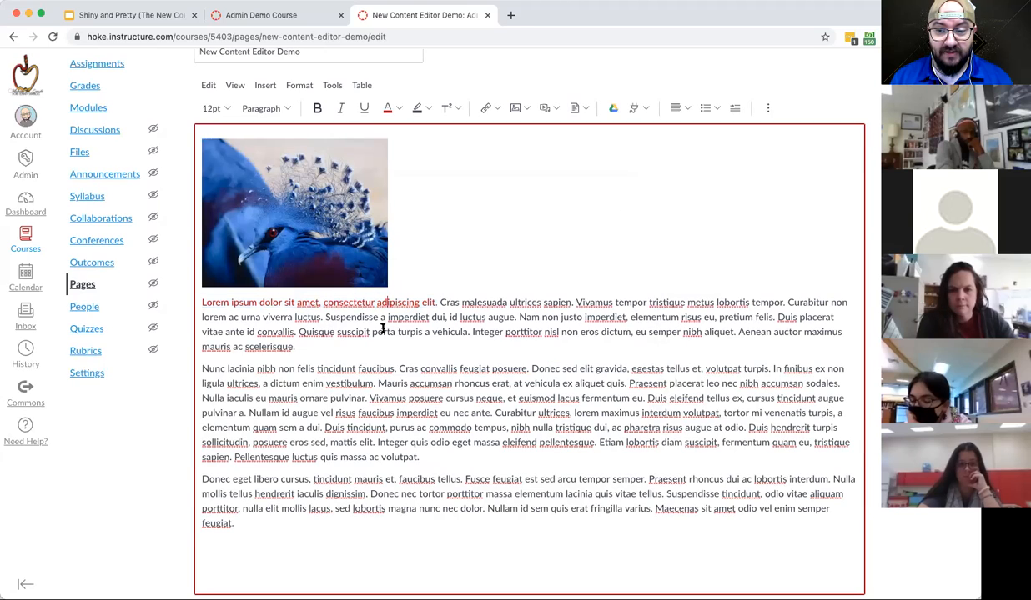
pyautogui.click(398, 108)
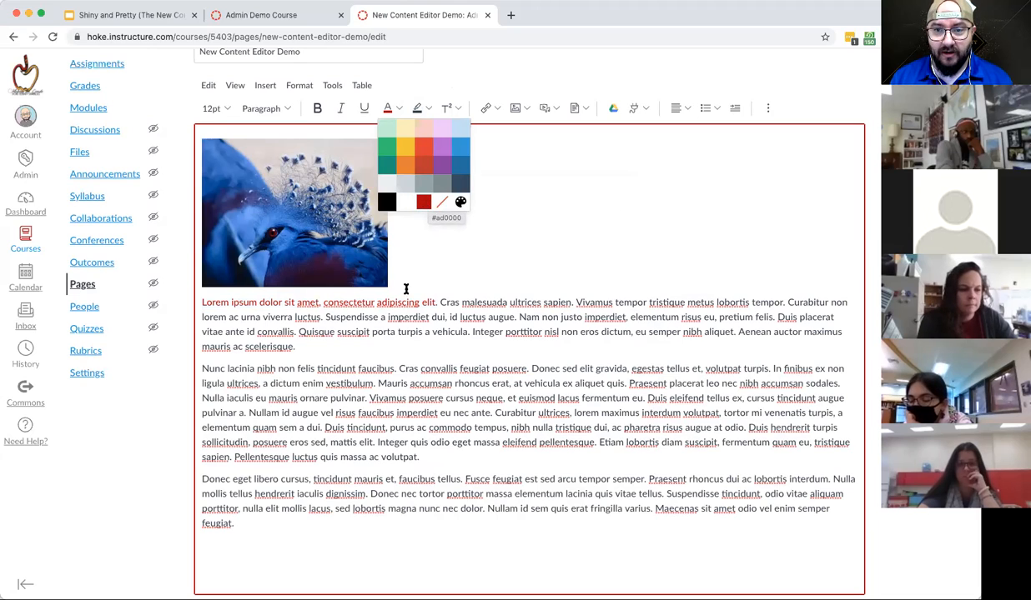
# Step: Close the colour palette and set the font of the red opening sentence to Impact
pyautogui.click(332, 346)
pyautogui.moveTo(204, 298); pyautogui.dragTo(435, 298)
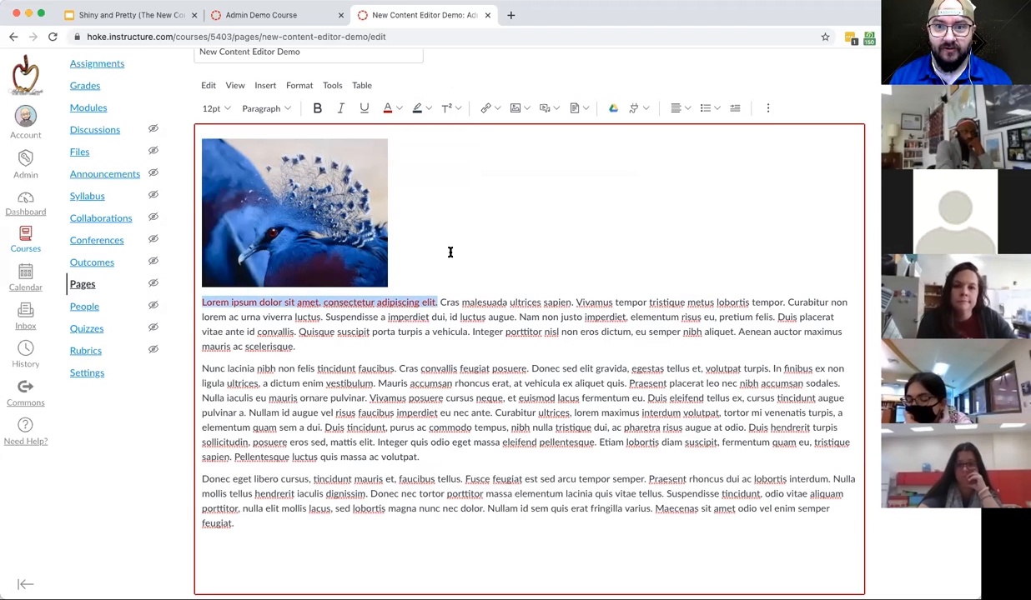
pyautogui.click(353, 300)
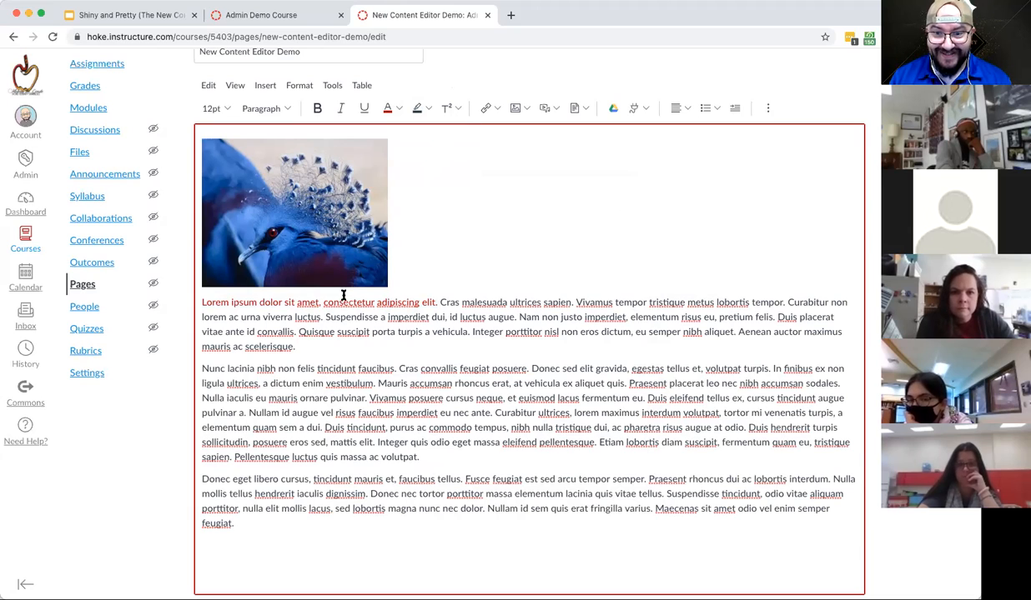
pyautogui.moveTo(200, 305); pyautogui.dragTo(439, 305)
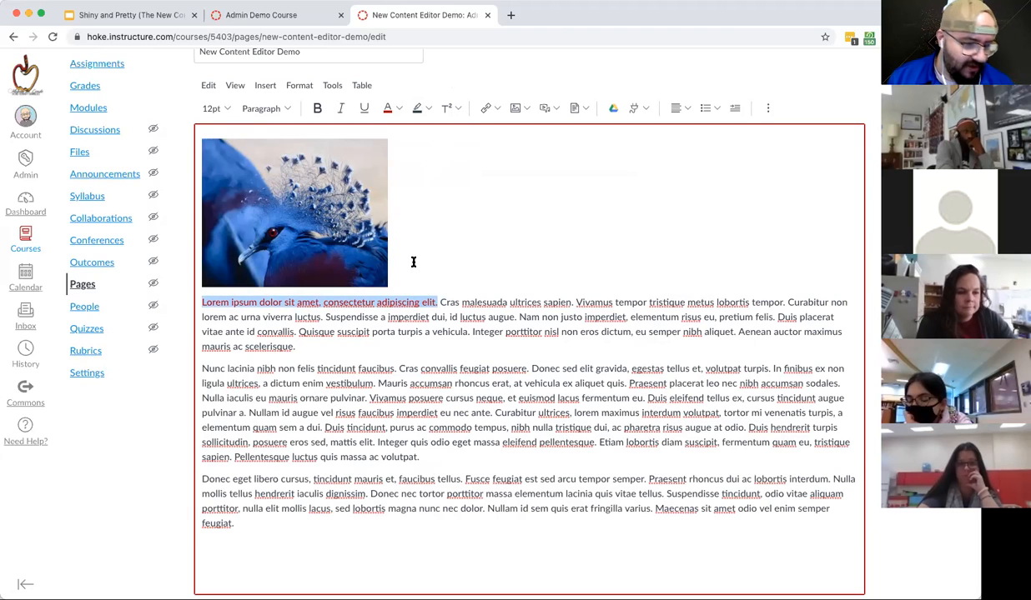
pyautogui.click(300, 84)
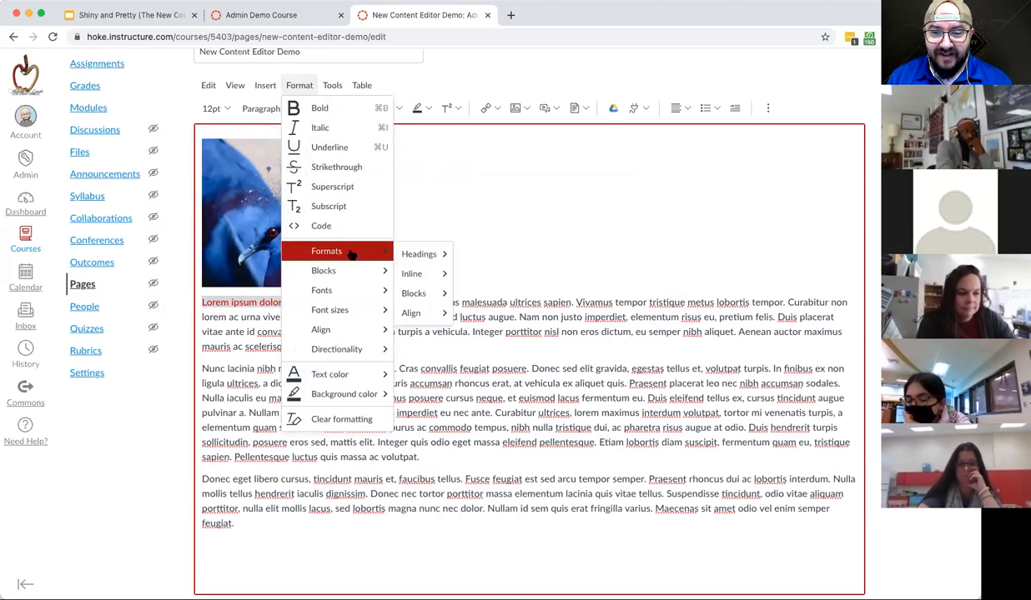
pyautogui.moveTo(321, 290)
pyautogui.scroll(-2, 444, 377)
pyautogui.scroll(-4, 444, 377)
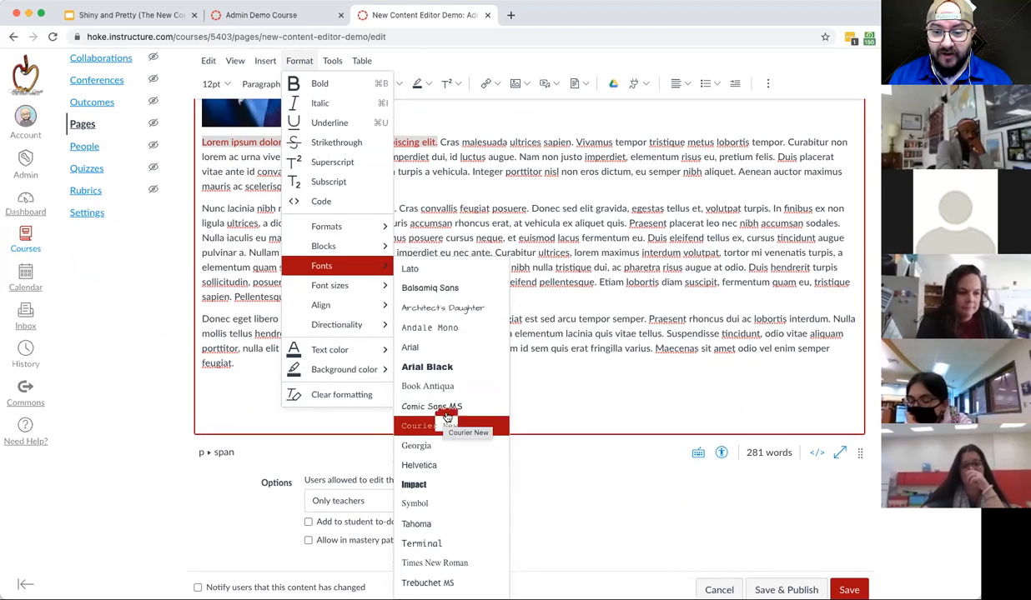
pyautogui.click(413, 484)
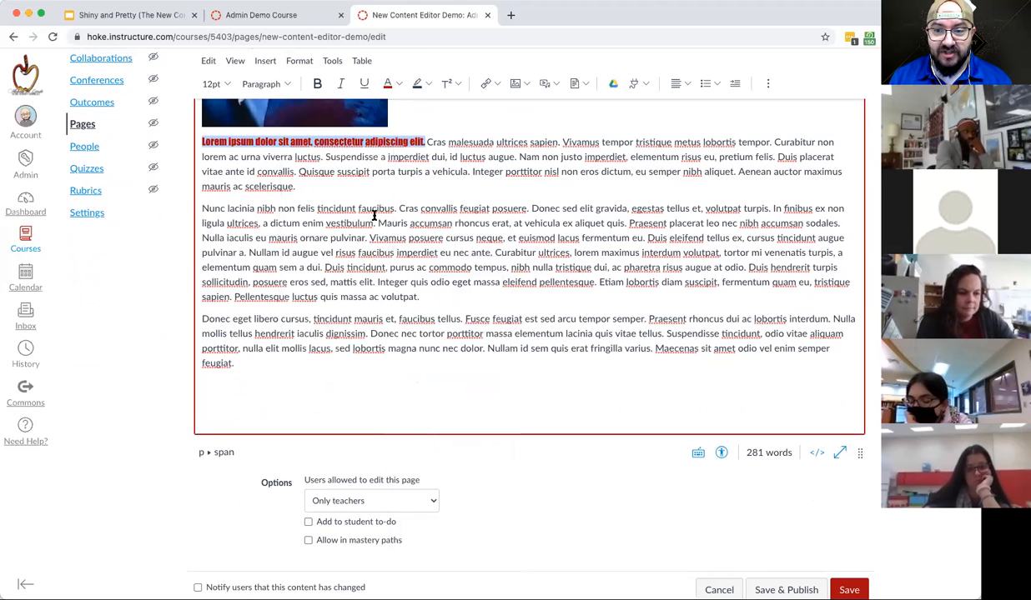
# Step: Set the opening sentence's font size to 24pt and split the text after it into a new paragraph
pyautogui.click(216, 89)
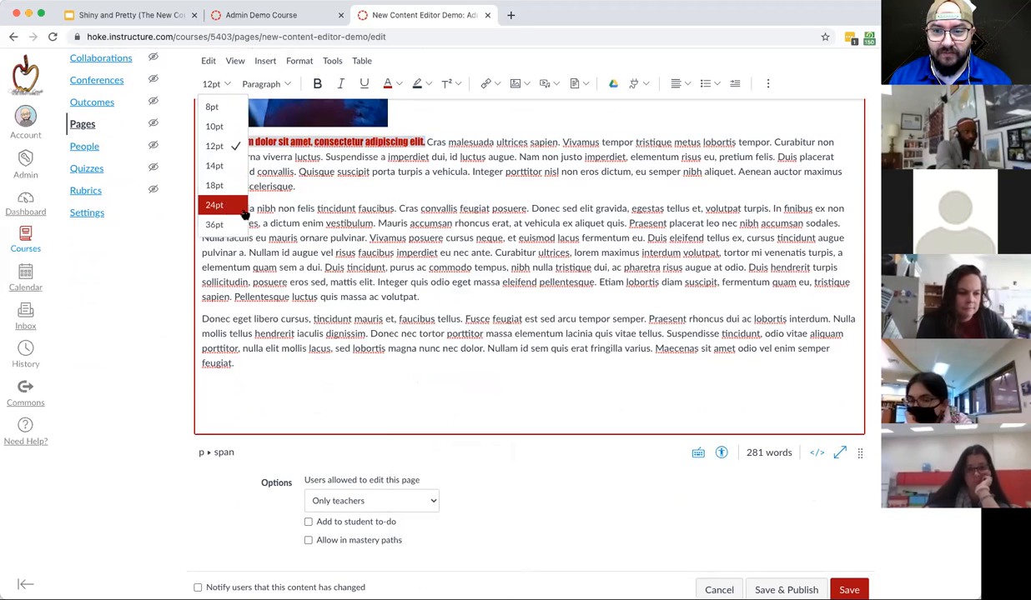
pyautogui.click(218, 202)
pyautogui.click(656, 147)
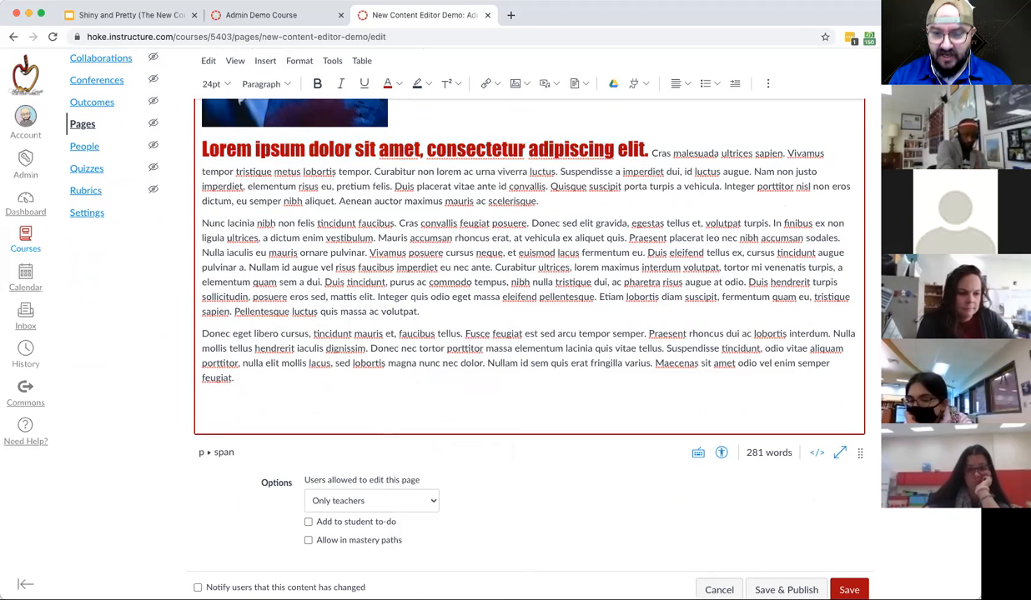
pyautogui.press('Return')
pyautogui.scroll(5, 519, 178)
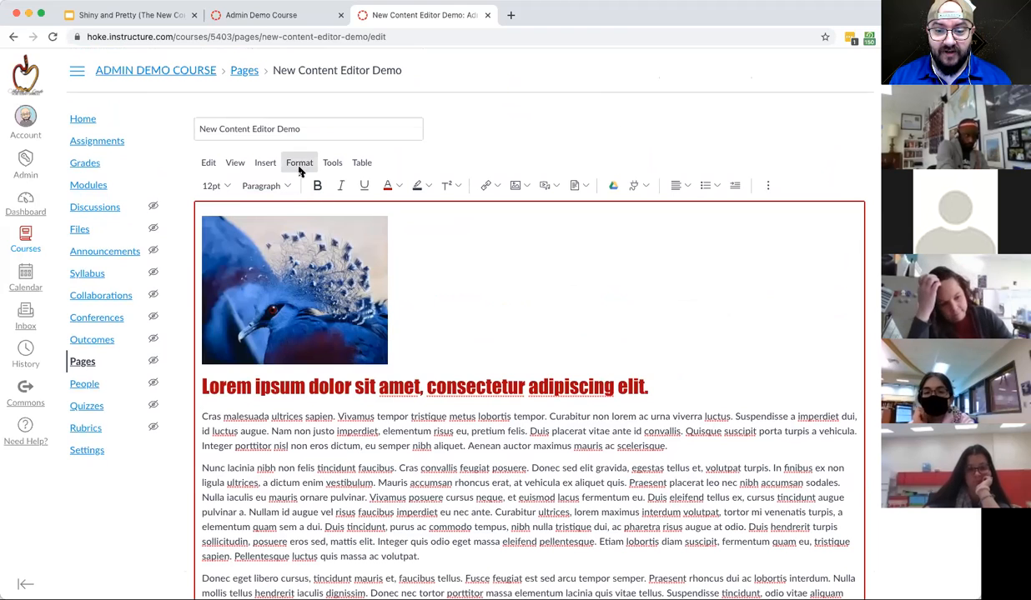
# Step: Select the first sentence of the paragraph below the heading line and review the list of fonts available for it
pyautogui.moveTo(197, 410); pyautogui.dragTo(333, 417)
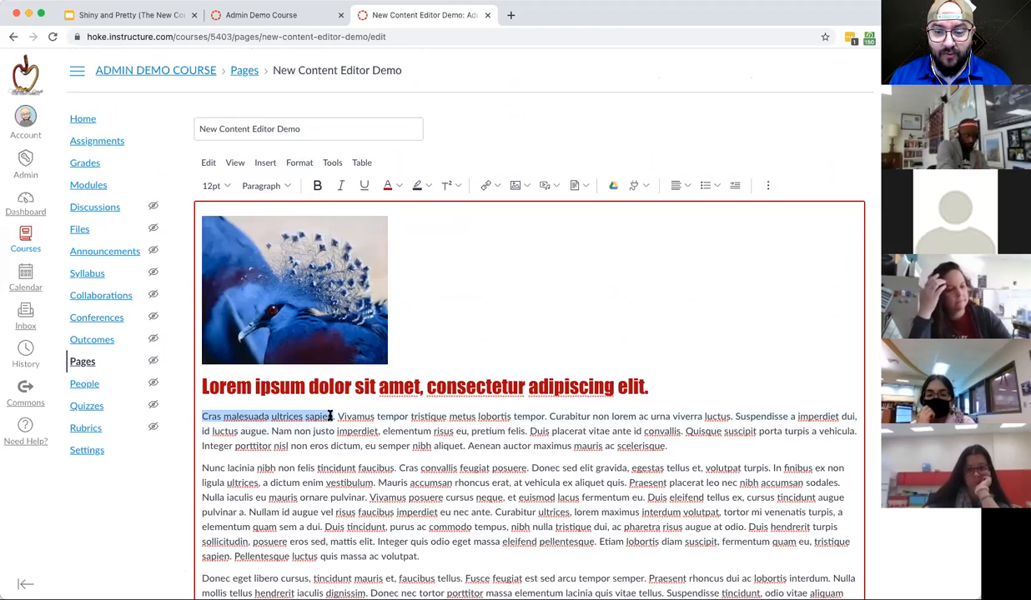
pyautogui.click(297, 162)
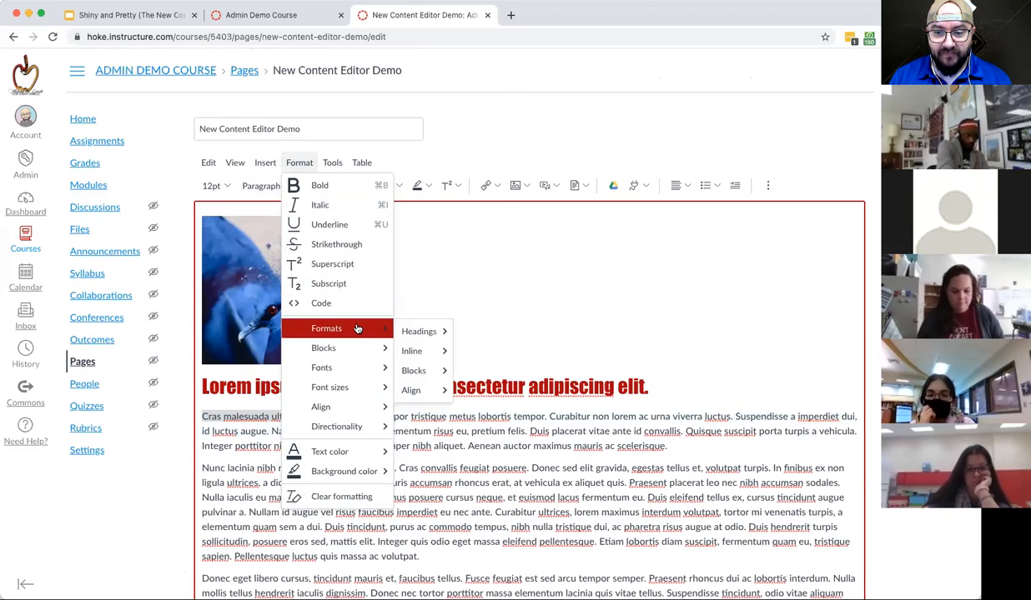
pyautogui.moveTo(365, 373)
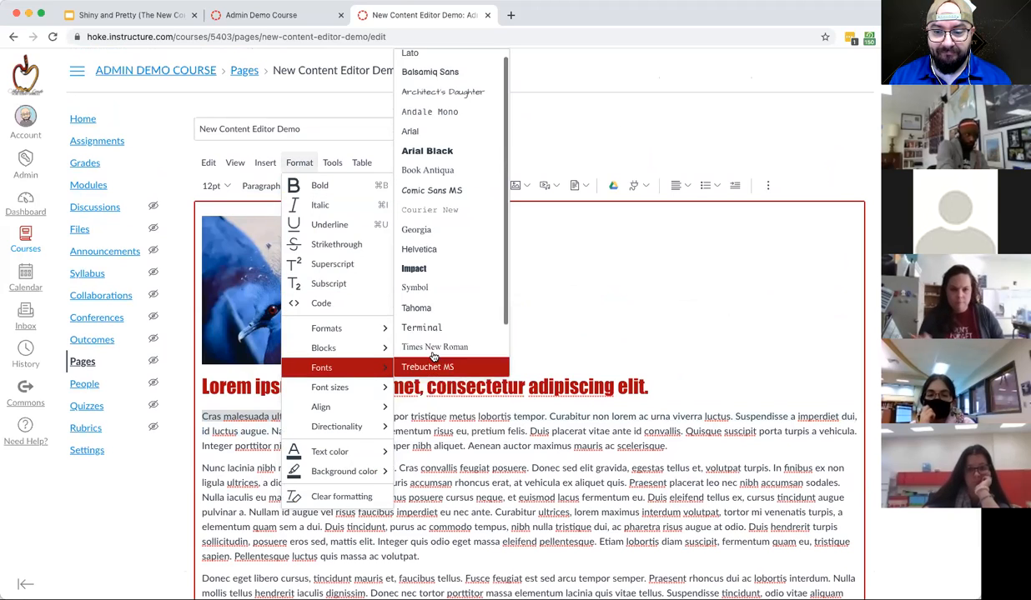
pyautogui.scroll(-2, 440, 351)
pyautogui.scroll(2, 441, 351)
pyautogui.scroll(-2, 439, 351)
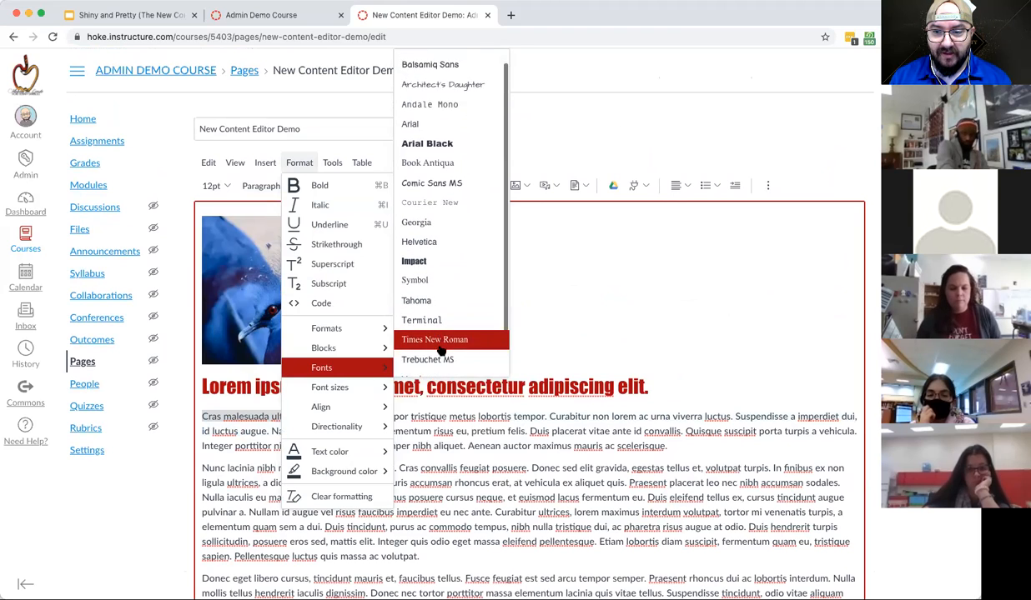
pyautogui.scroll(2, 441, 351)
pyautogui.scroll(-2, 439, 351)
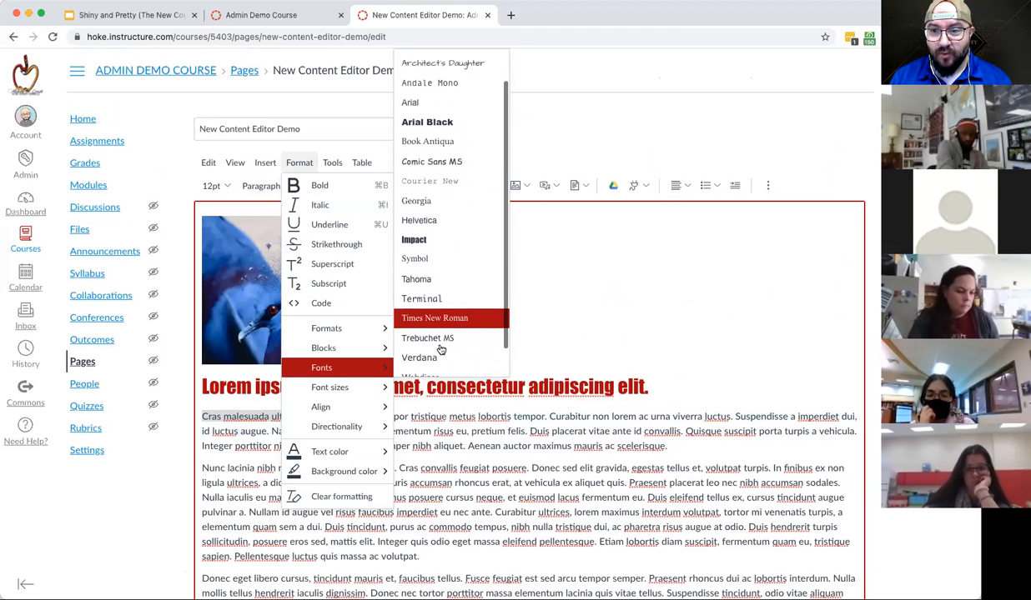
pyautogui.scroll(2, 440, 351)
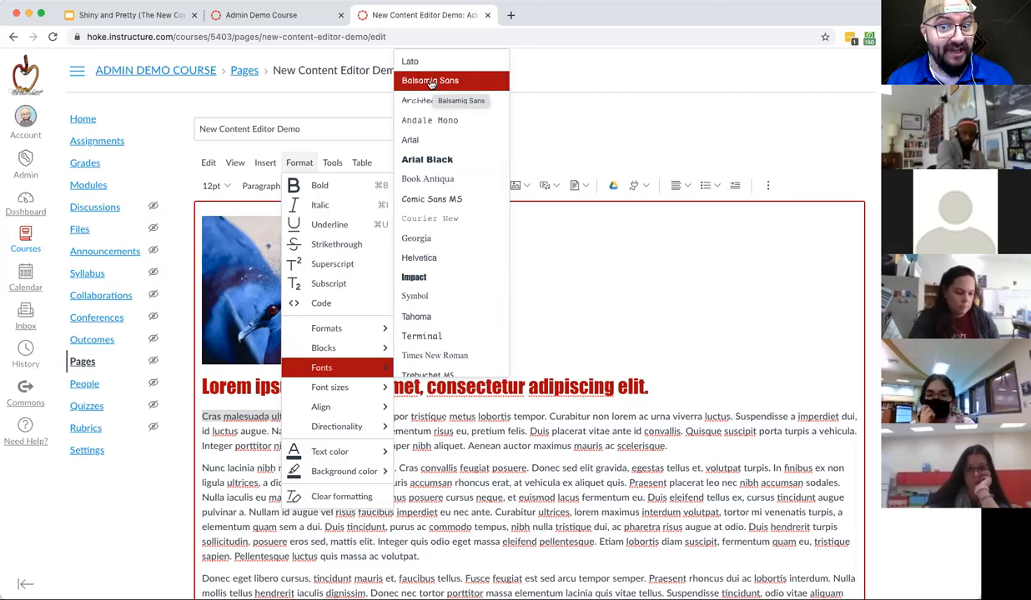
pyautogui.moveTo(330, 391)
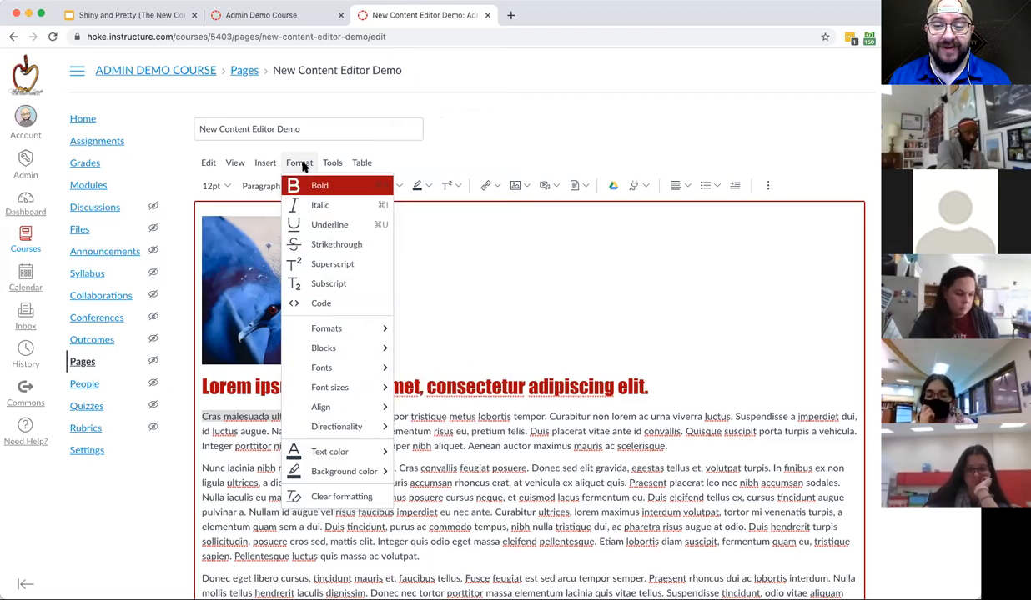
pyautogui.click(550, 297)
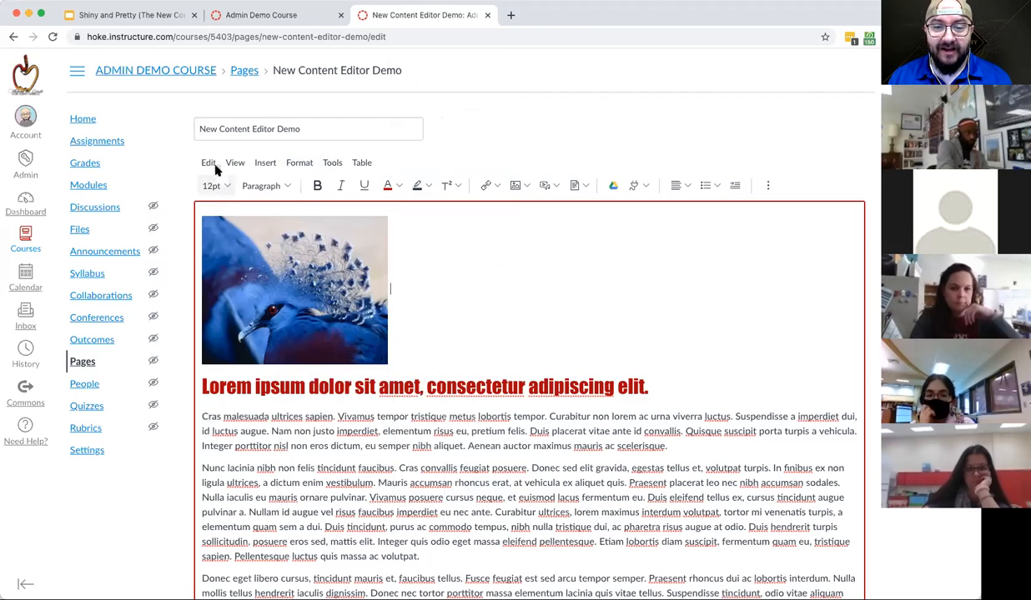
# Step: Review the editor's available editing, view and insertion commands, including the sources for inserting an image
pyautogui.click(202, 164)
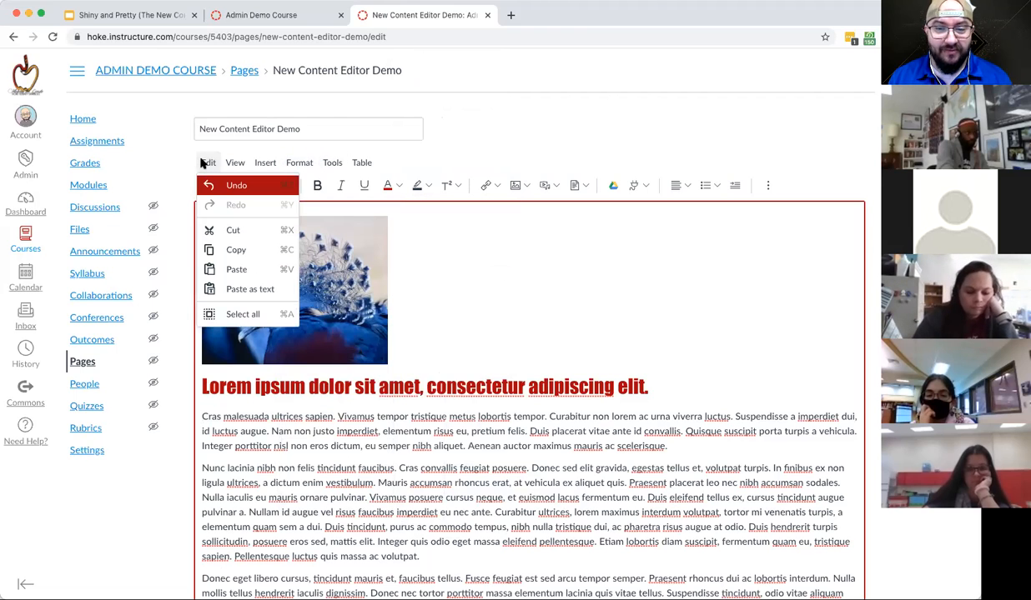
pyautogui.moveTo(231, 161)
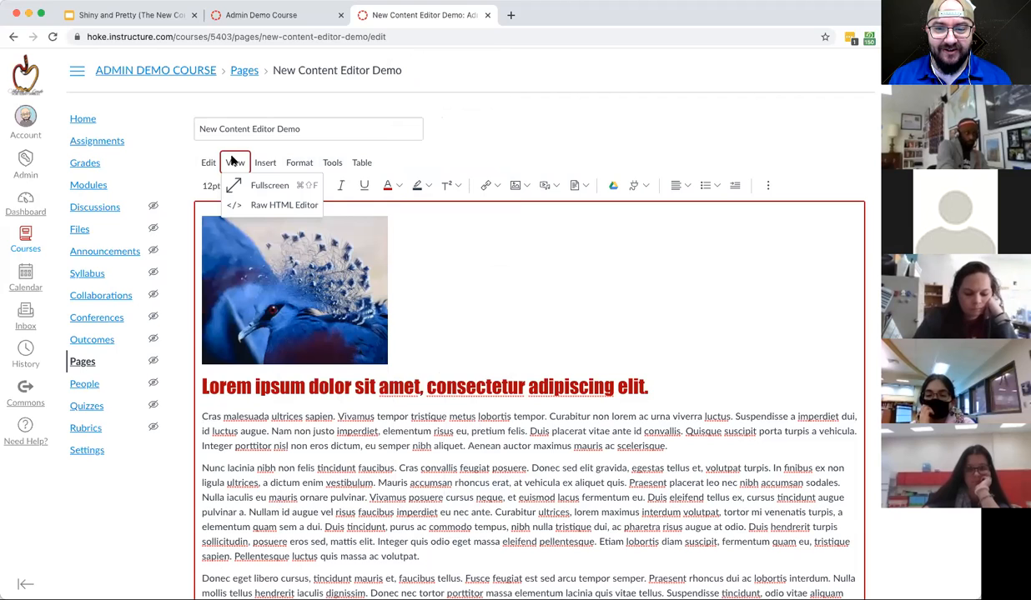
pyautogui.click(521, 333)
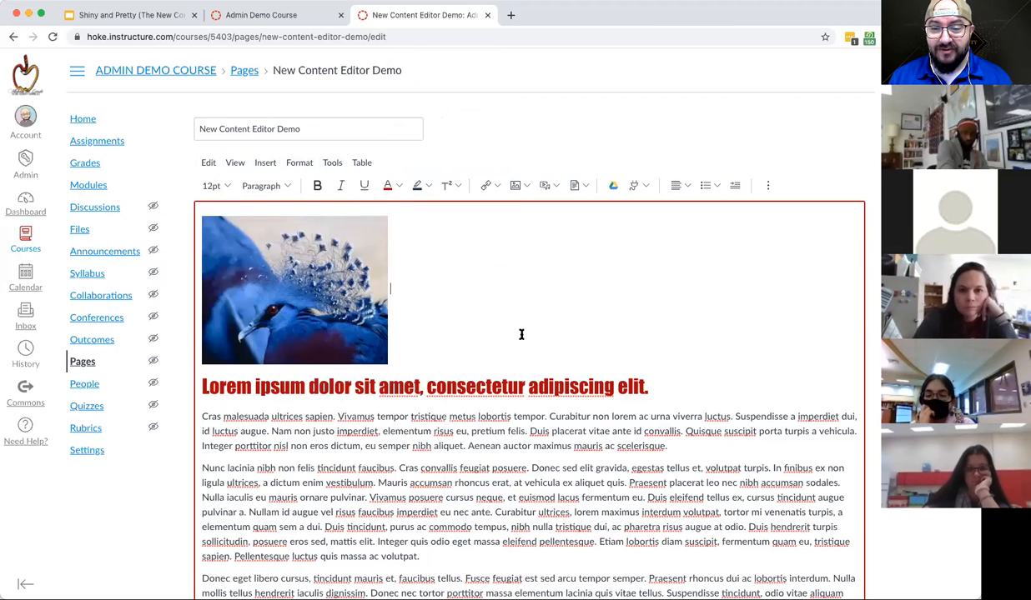
pyautogui.scroll(-3, 725, 421)
pyautogui.scroll(3, 831, 404)
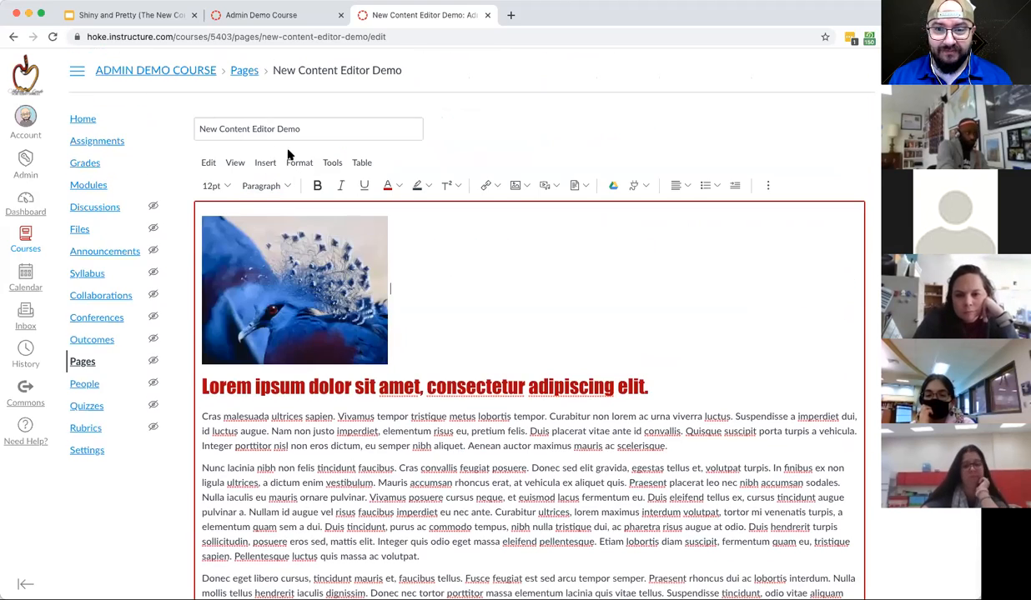
pyautogui.click(263, 164)
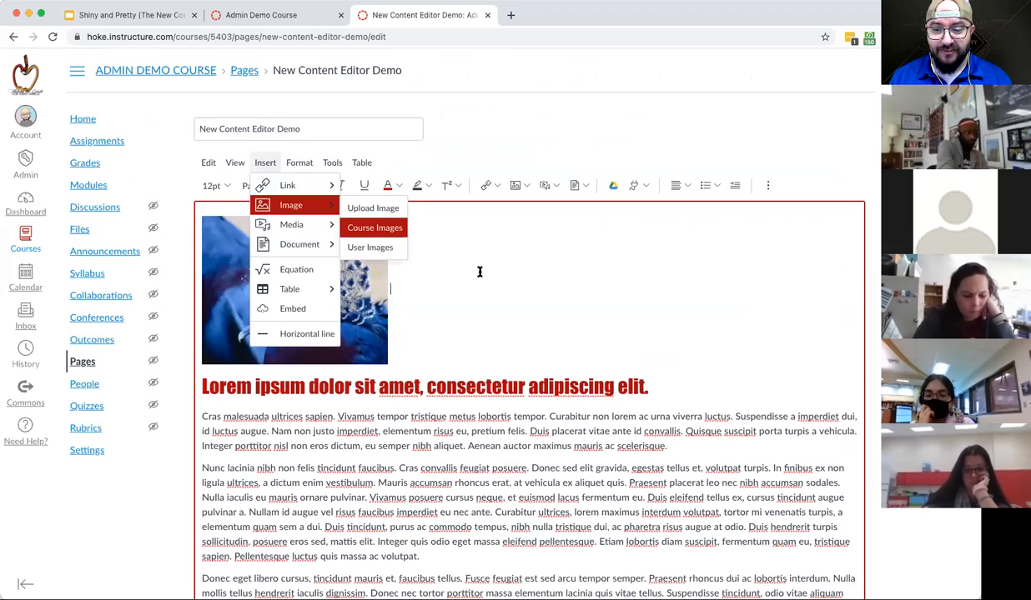
# Step: Upload the image spback.jpg from the computer onto a new line below the red heading sentence
pyautogui.click(686, 373)
pyautogui.press('Return')
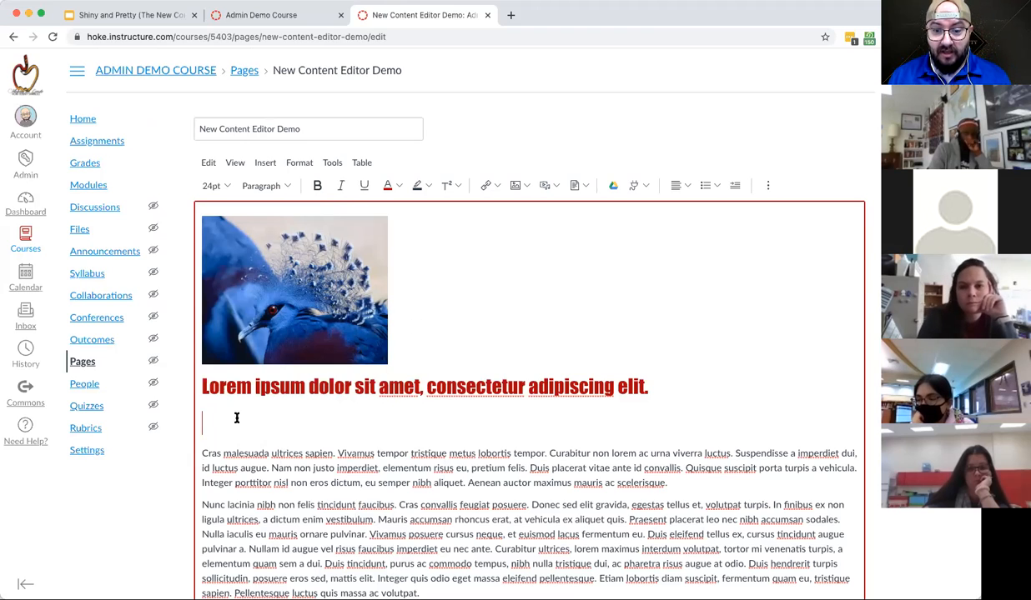
pyautogui.click(266, 164)
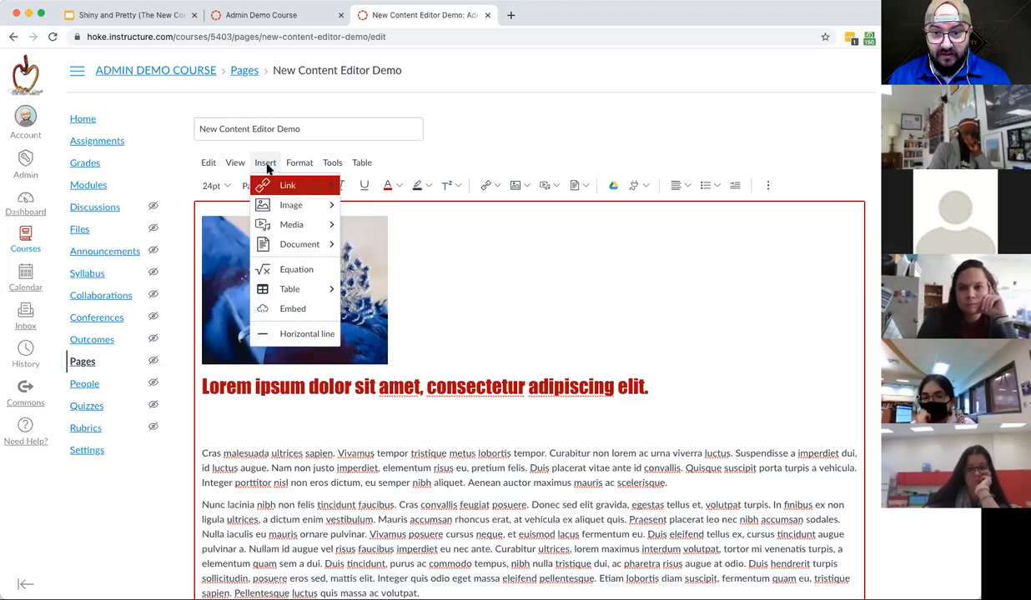
pyautogui.moveTo(292, 205)
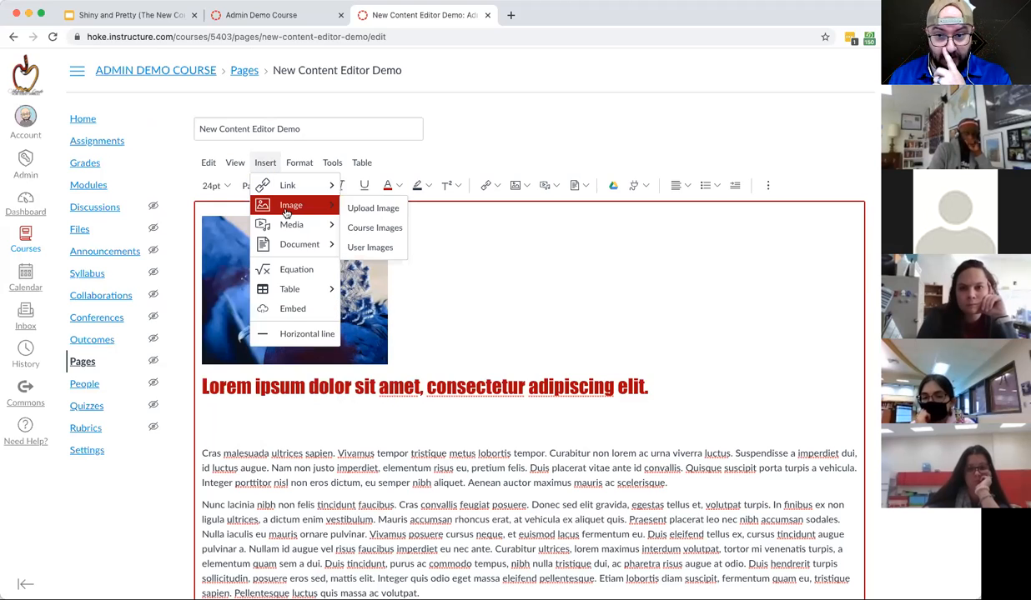
pyautogui.click(390, 211)
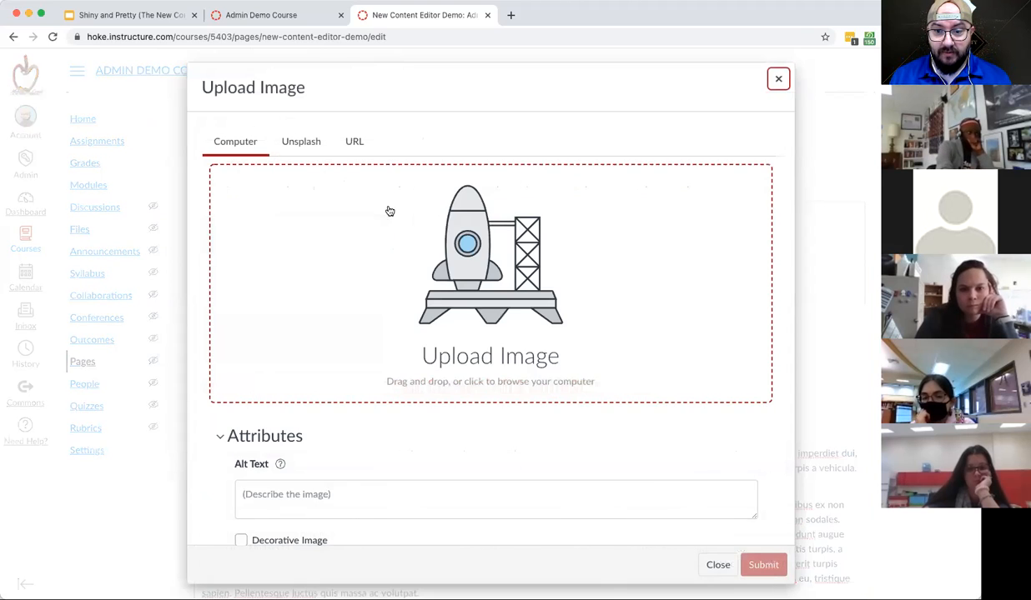
pyautogui.click(434, 310)
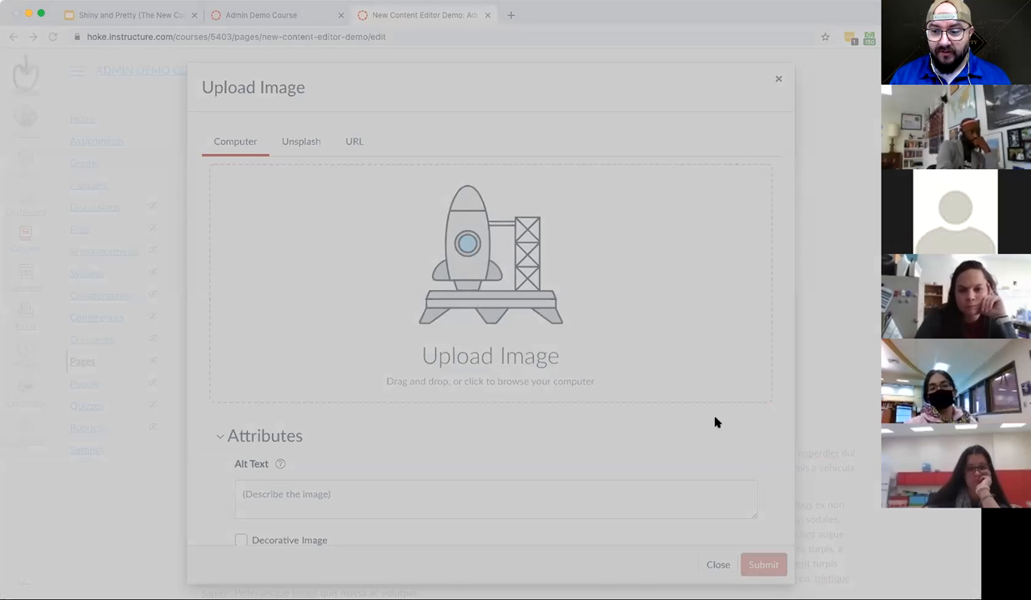
pyautogui.click(674, 418)
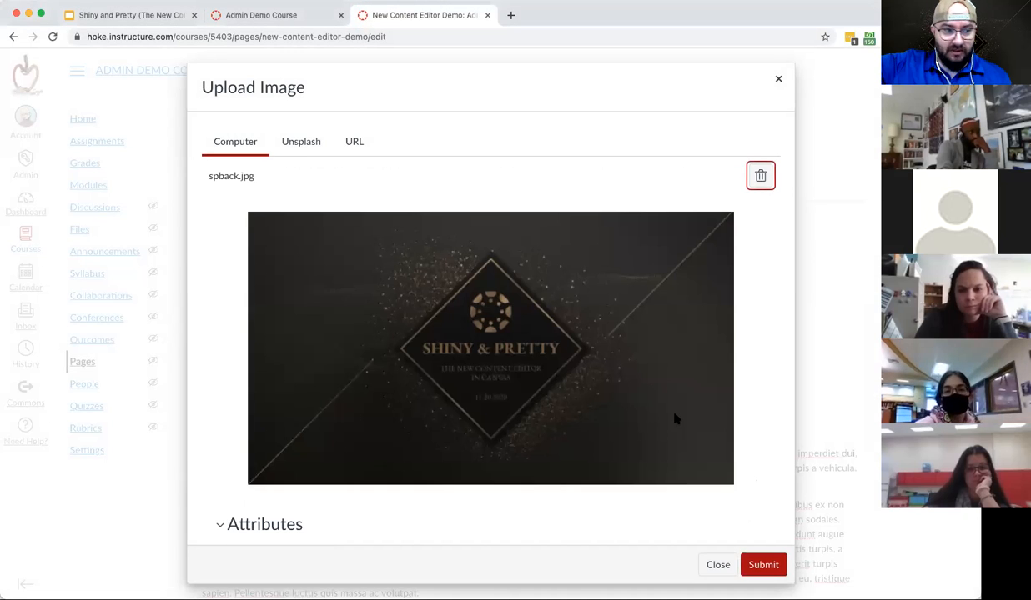
pyautogui.click(763, 564)
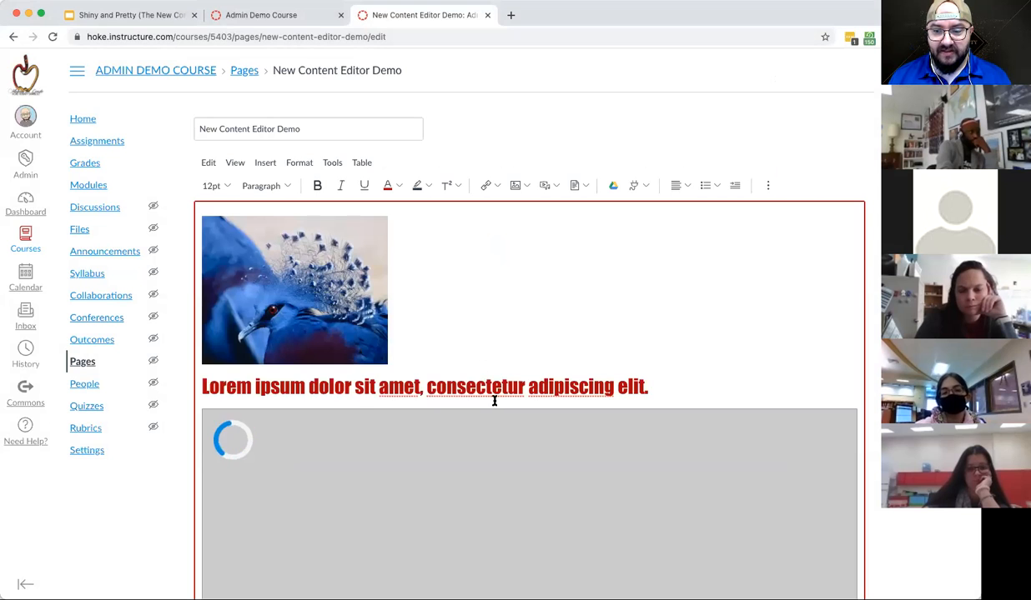
# Step: Scale the inserted Shiny & Pretty image down proportionally to a little over a third of the text width
pyautogui.click(611, 461)
pyautogui.scroll(-3, 503, 194)
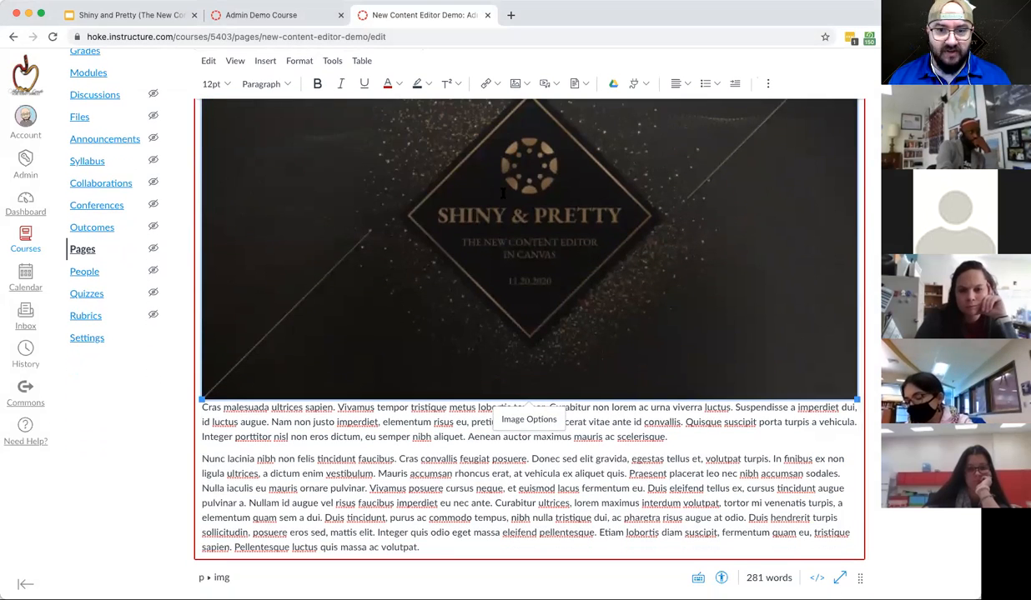
pyautogui.moveTo(858, 399); pyautogui.dragTo(518, 246)
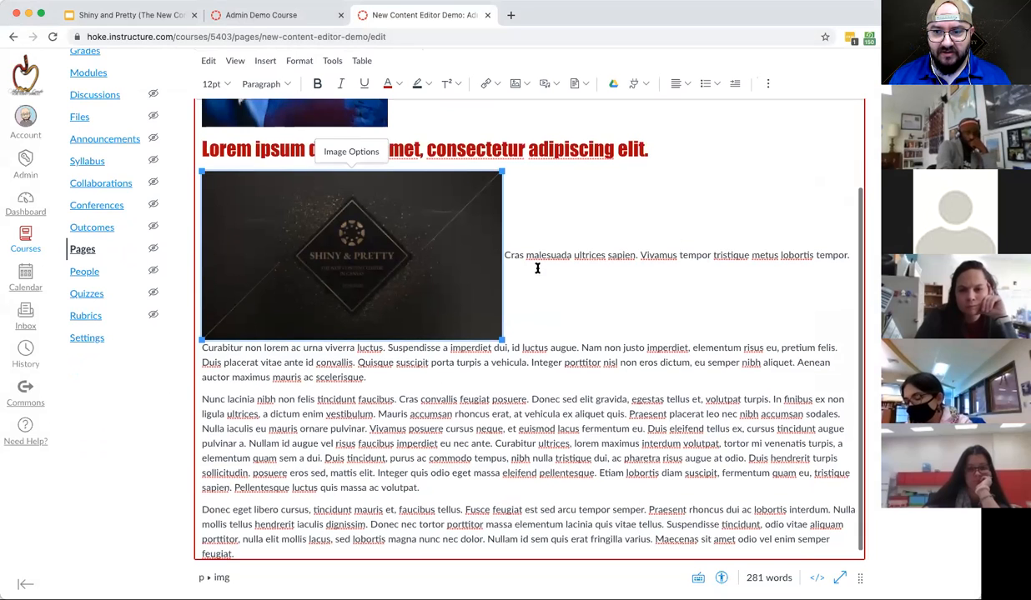
pyautogui.moveTo(502, 340); pyautogui.dragTo(450, 311)
pyautogui.click(528, 301)
pyautogui.scroll(3, 463, 315)
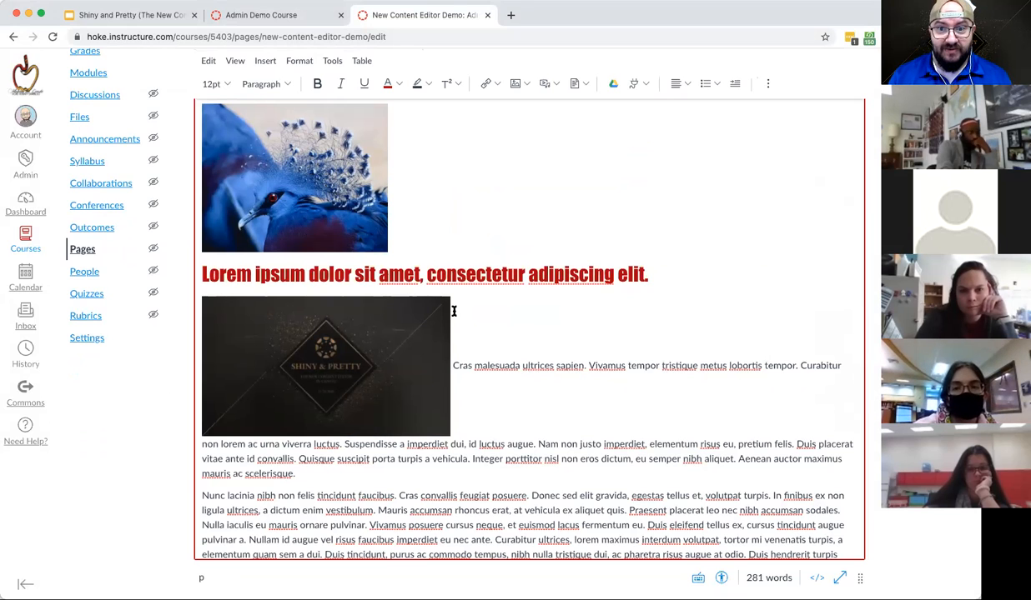
# Step: Review the sources offered for inserting images and media, closing the list without inserting anything
pyautogui.scroll(1, 579, 330)
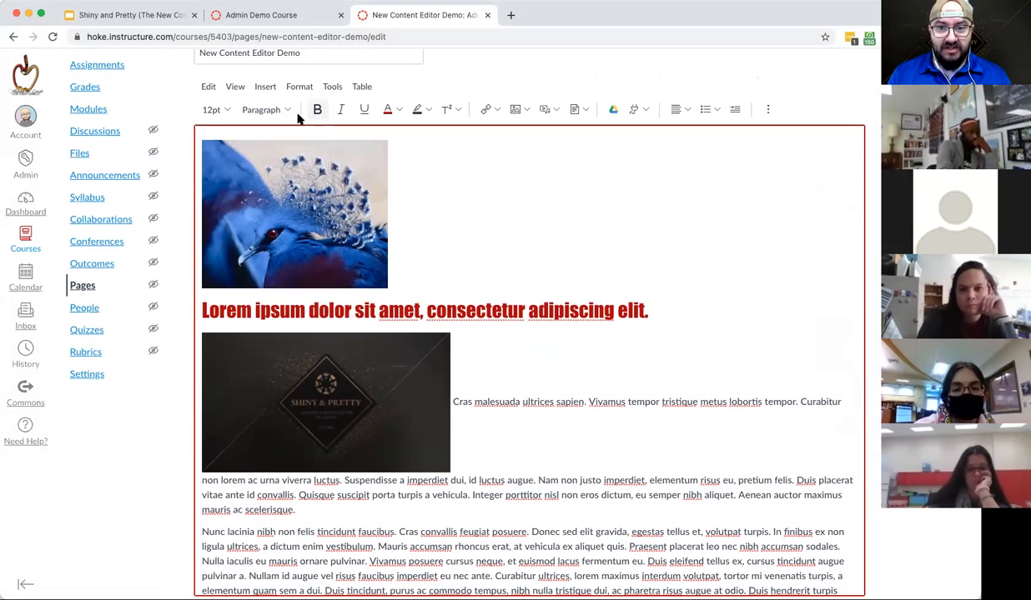
pyautogui.click(257, 89)
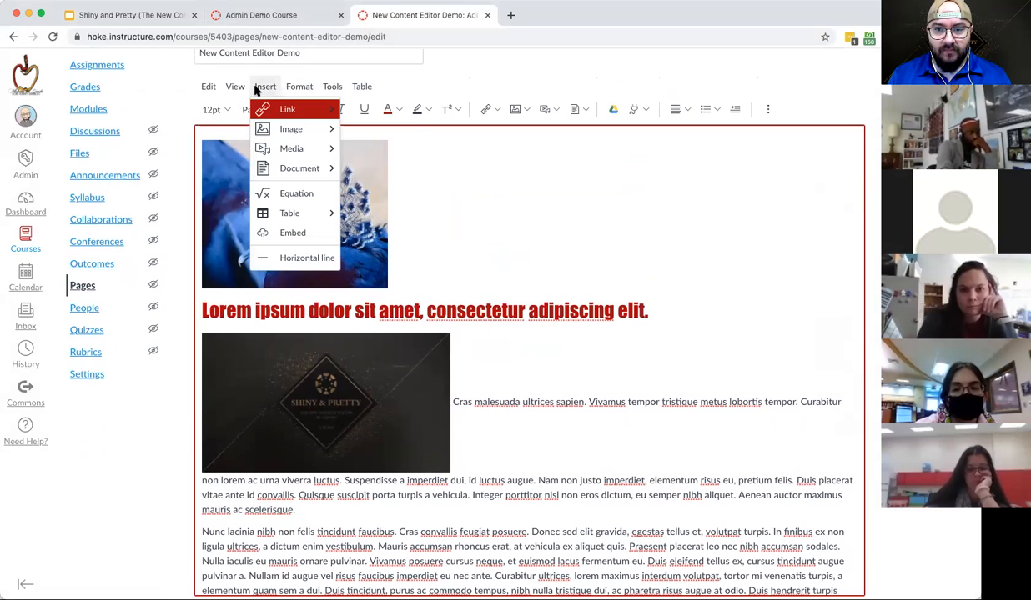
pyautogui.moveTo(294, 126)
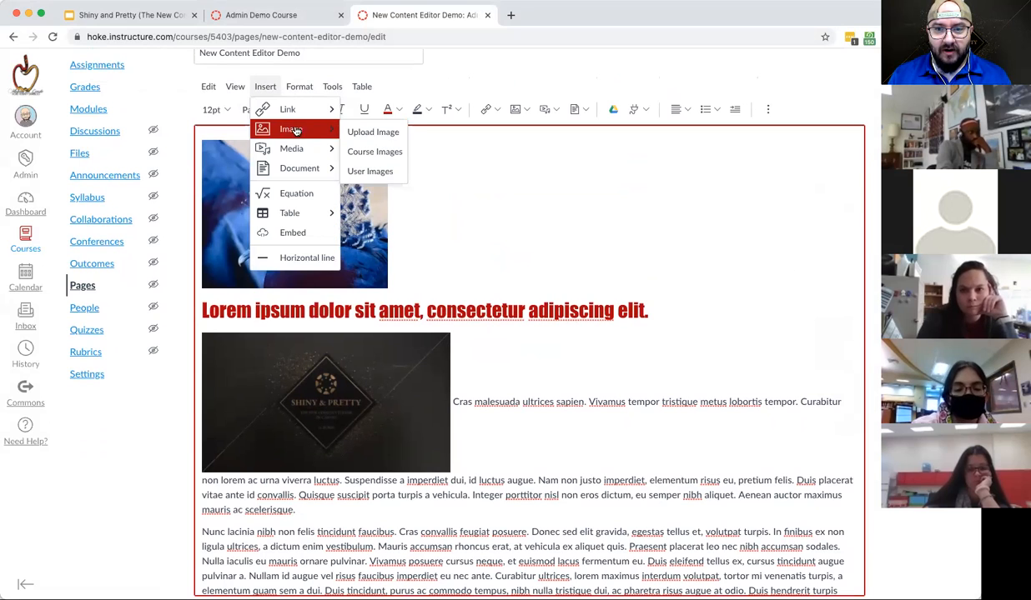
pyautogui.moveTo(305, 150)
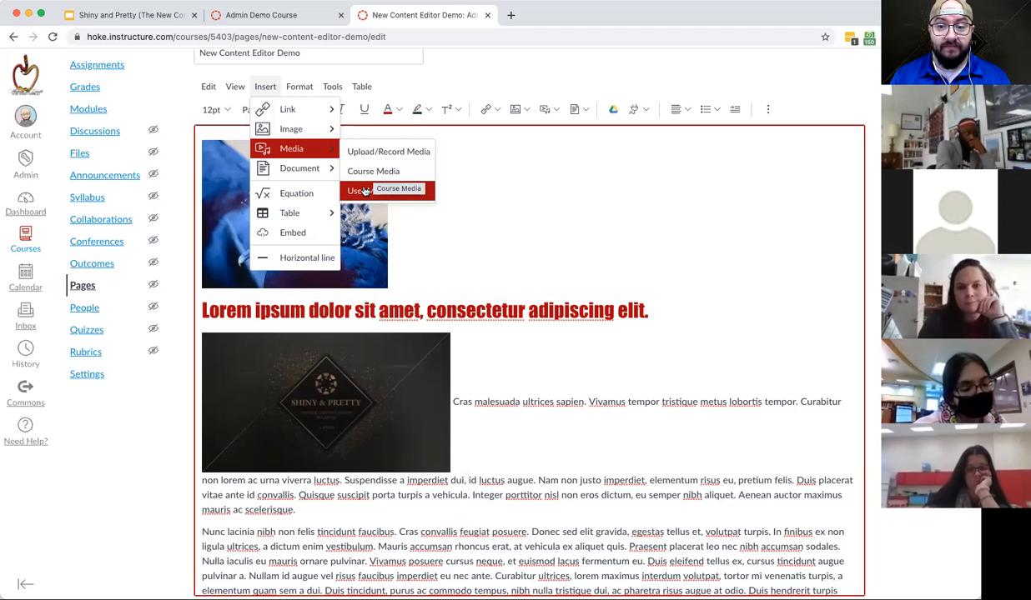
pyautogui.click(561, 215)
# Step: Start a new empty line below the last paragraph, which ends in "feugiat."
pyautogui.scroll(-5, 531, 410)
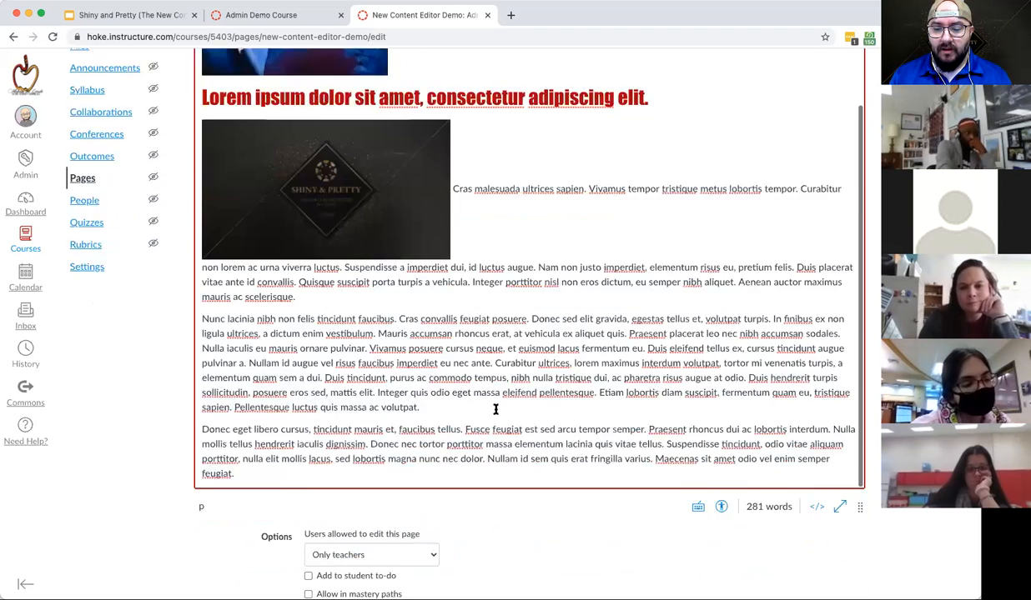
pyautogui.scroll(-2, 466, 334)
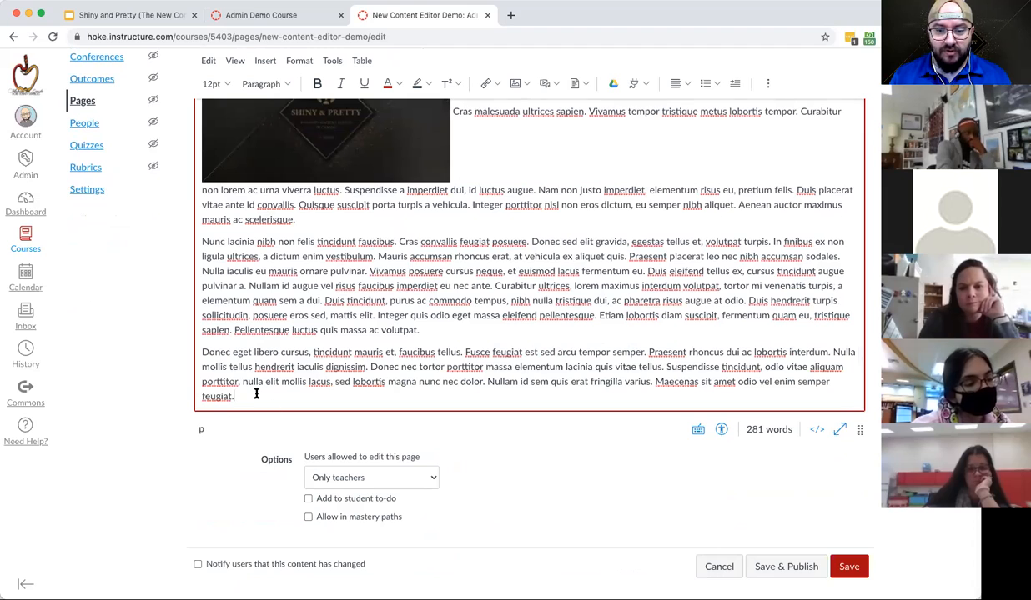
pyautogui.scroll(-1, 326, 389)
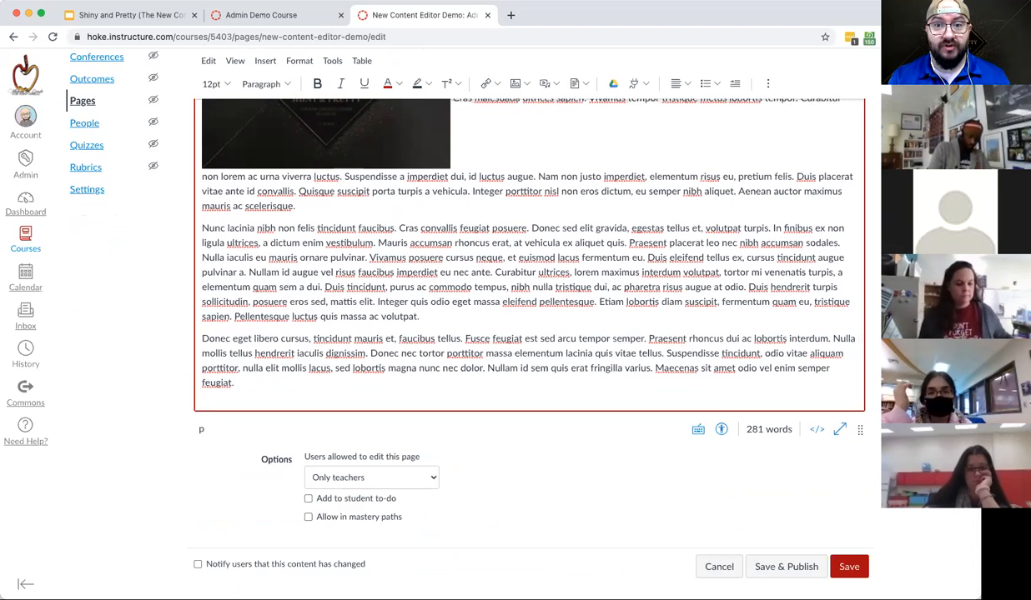
# Step: Open youtube.com in a new browser tab and copy the address of the live video "lofi hip hop radio - beats to relax/study to"
pyautogui.hotkey('ctrl', 't')
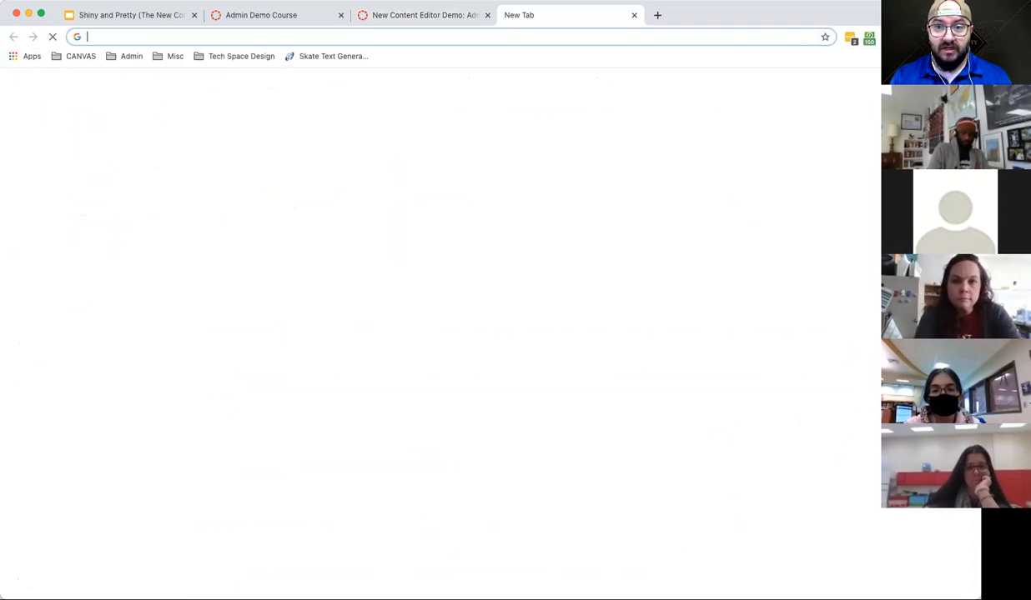
pyautogui.write('youtube.com')
pyautogui.press('Return')
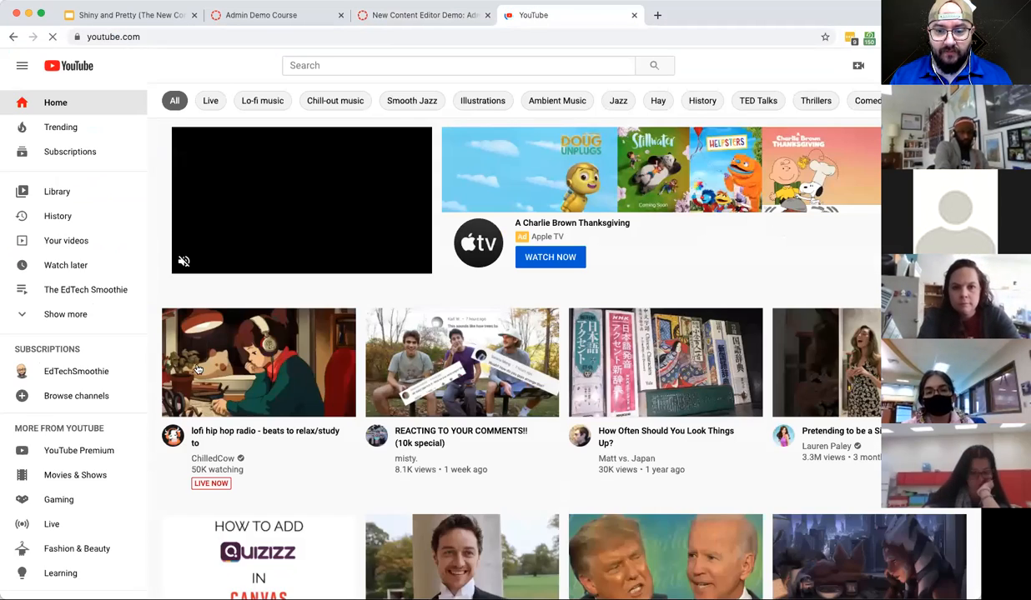
pyautogui.click(266, 348)
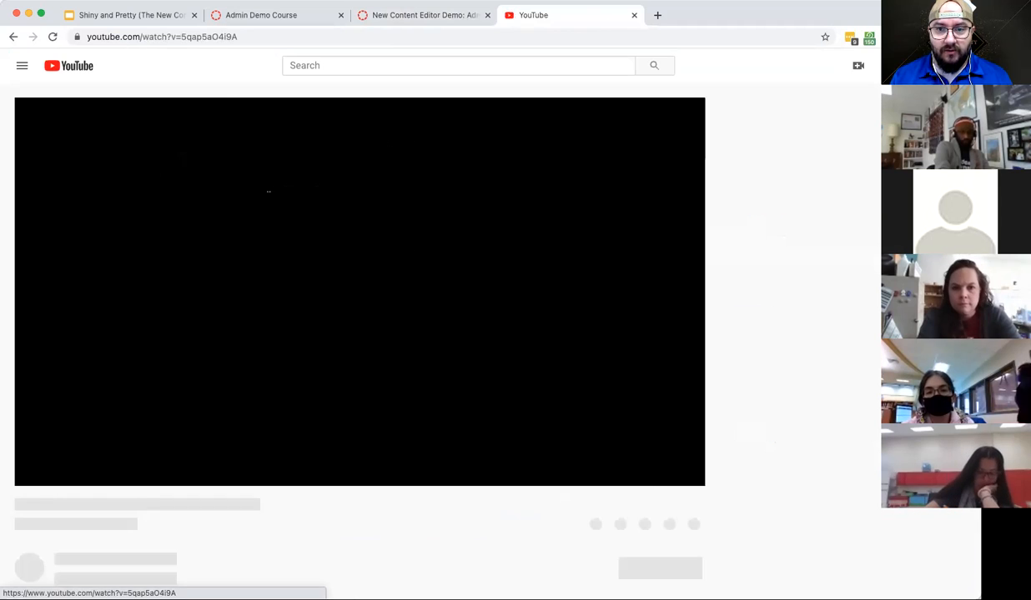
pyautogui.click(236, 38)
pyautogui.press('super+c')
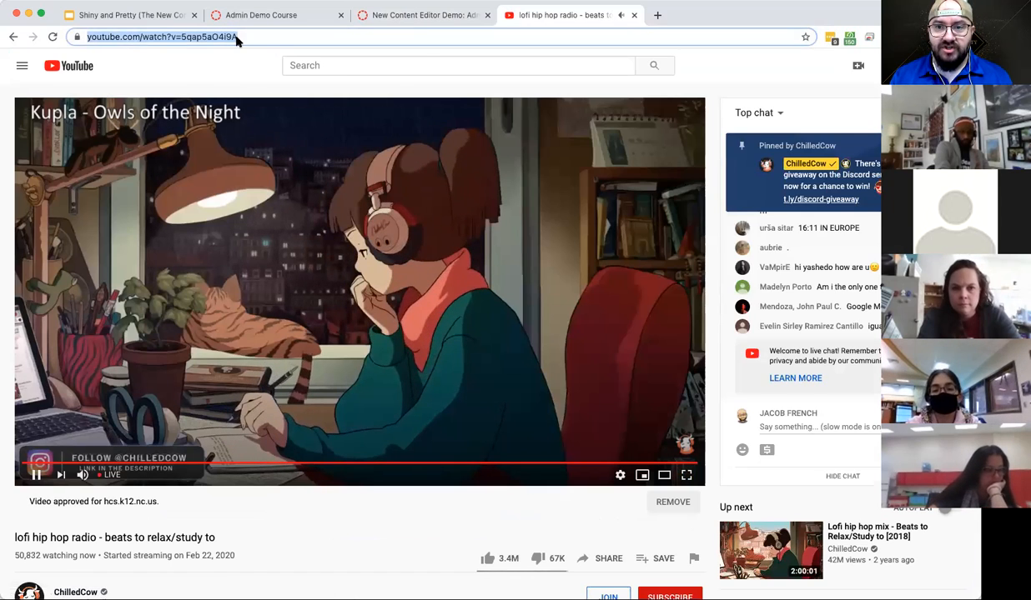
# Step: Close the YouTube tab and paste the copied video address as a link on the new last line of the page
pyautogui.press('super+w')
pyautogui.scroll(-1, 252, 297)
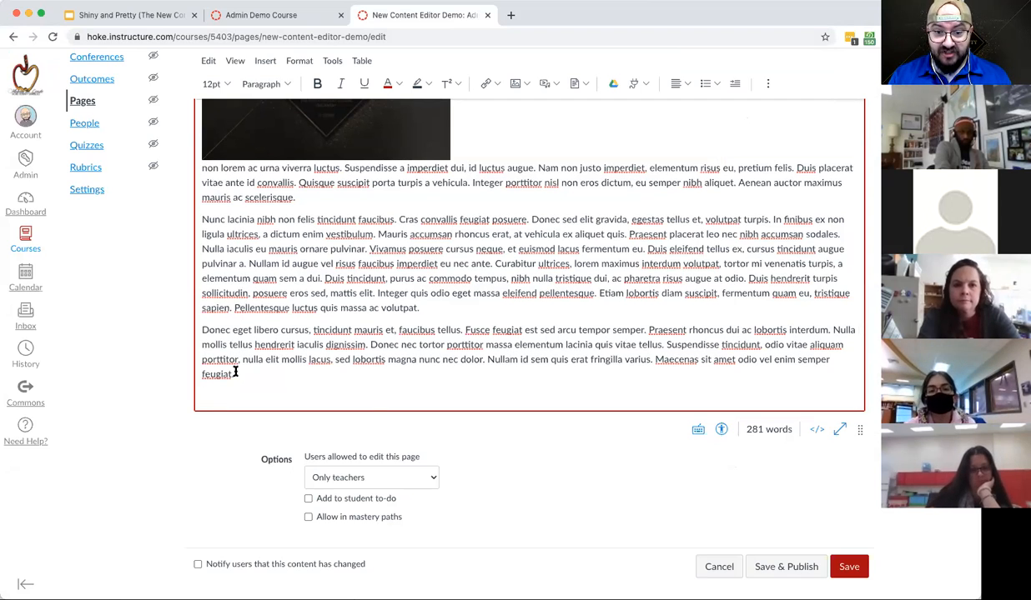
pyautogui.press('super+v')
pyautogui.press('Return')
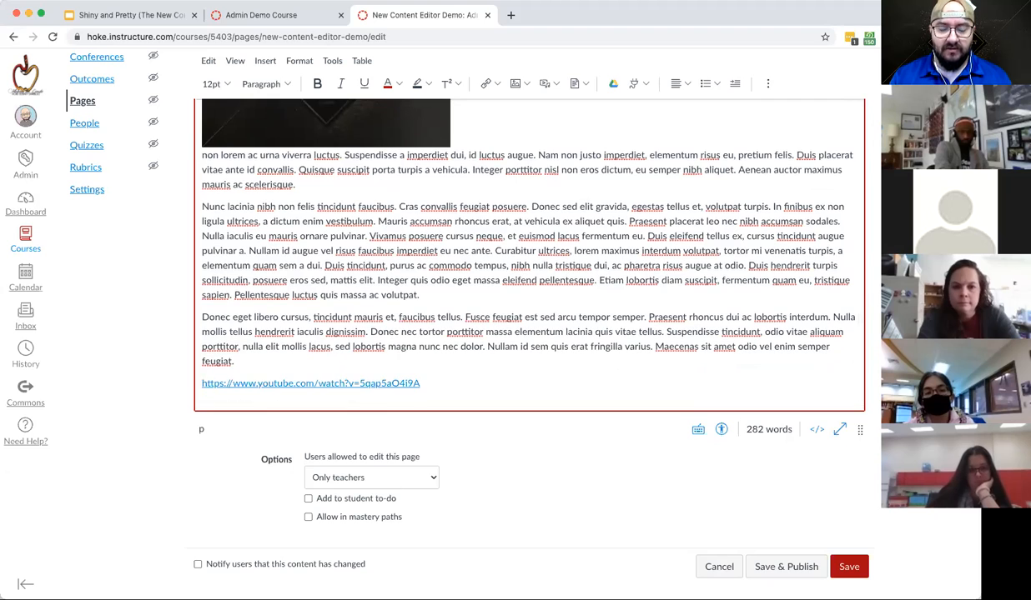
# Step: Save the page, expand the video preview below the YouTube link and pause its playback
pyautogui.click(849, 567)
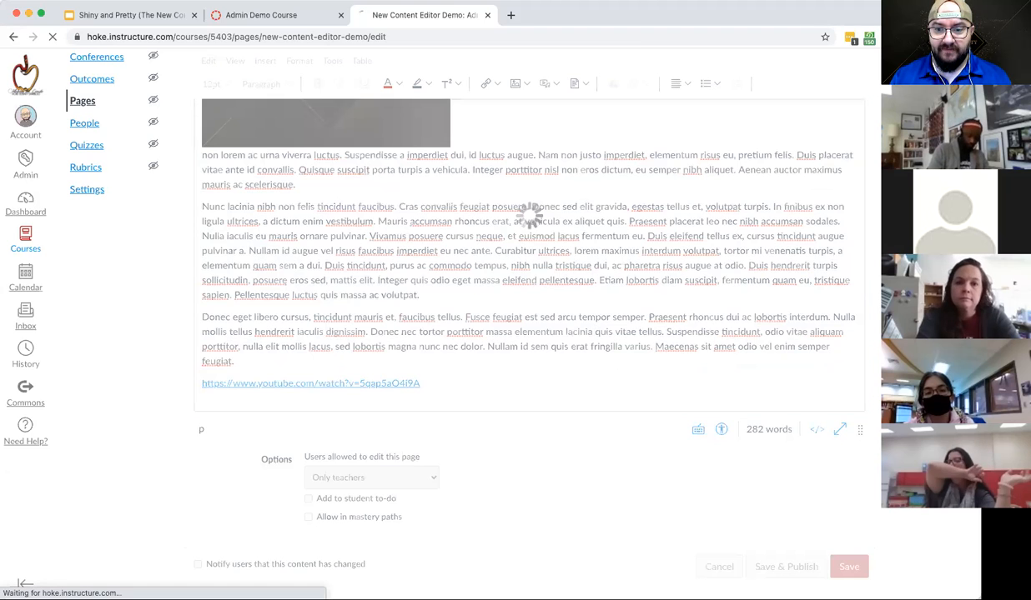
pyautogui.scroll(-5, 525, 333)
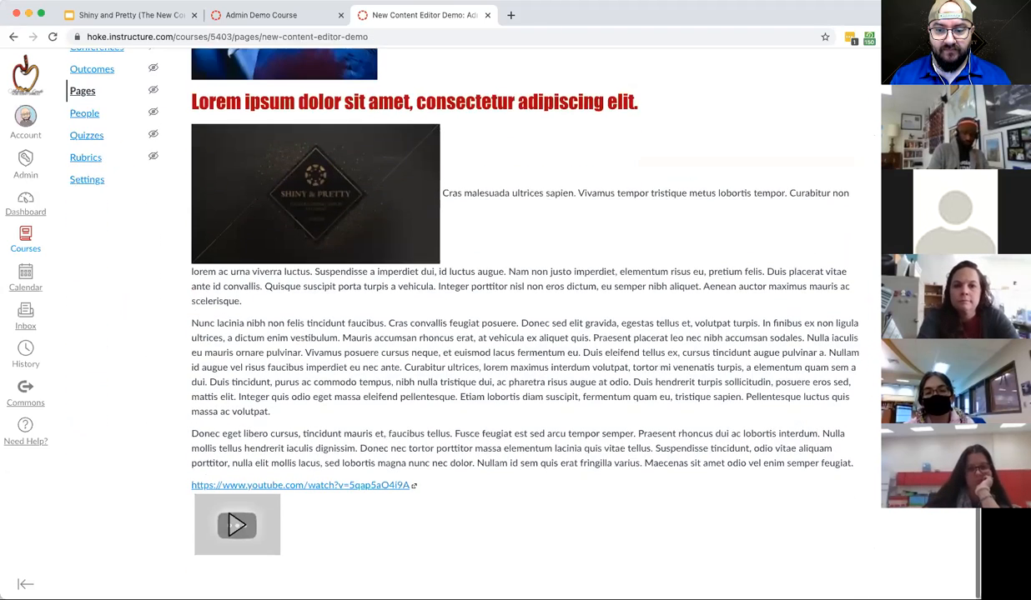
pyautogui.click(237, 525)
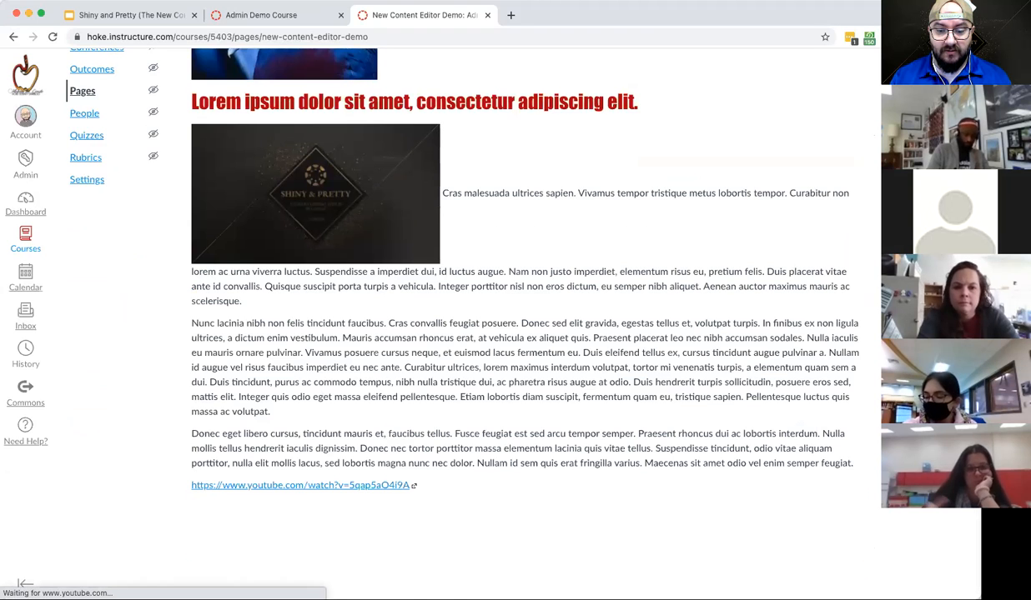
pyautogui.scroll(-3, 237, 524)
pyautogui.click(212, 533)
pyautogui.scroll(-1, 213, 534)
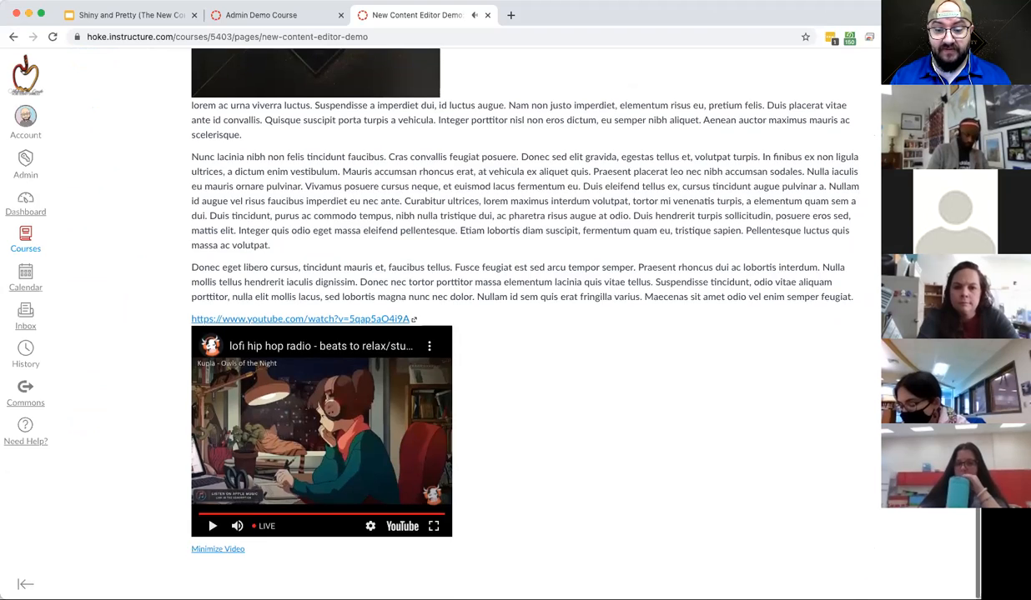
# Step: Reopen the page for editing and delete the YouTube link from its last line
pyautogui.scroll(8, 525, 333)
pyautogui.click(715, 119)
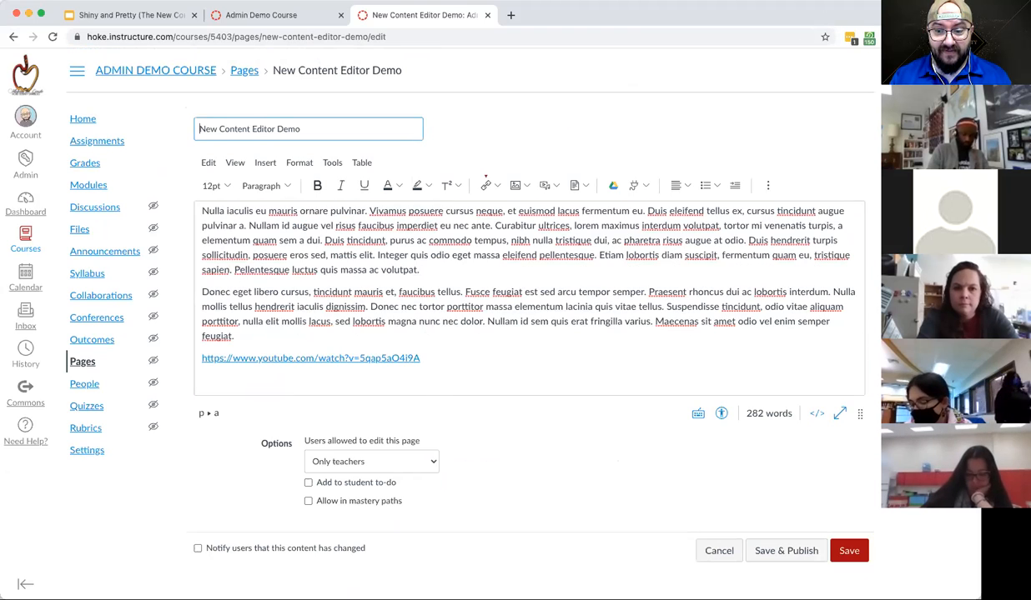
pyautogui.moveTo(420, 359); pyautogui.dragTo(250, 358)
pyautogui.press('BackSpace')
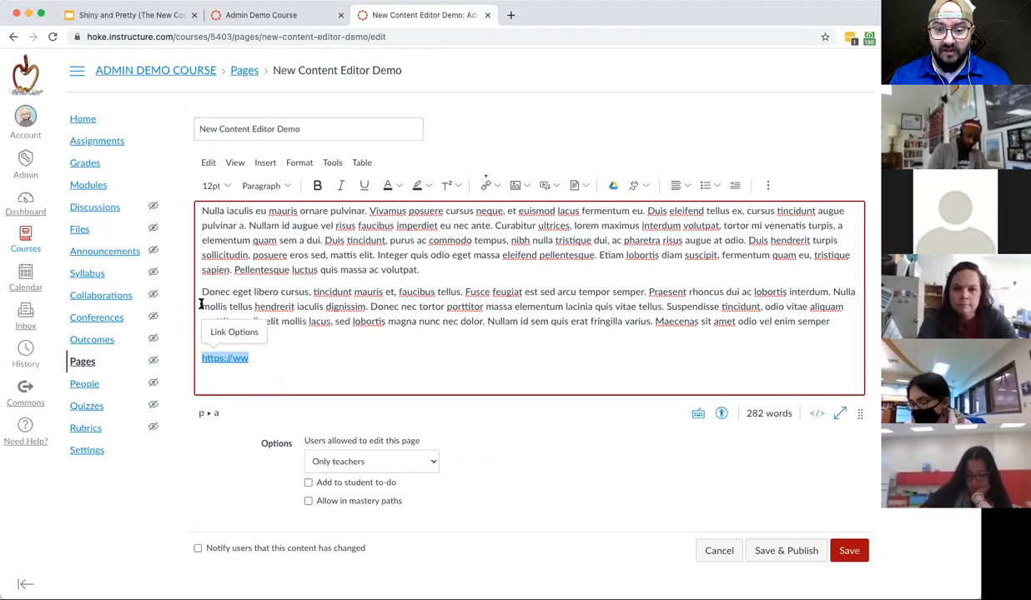
pyautogui.press('BackSpace')
pyautogui.press('BackSpace')
pyautogui.press('BackSpace')
pyautogui.press('BackSpace')
pyautogui.press('BackSpace')
pyautogui.press('BackSpace')
pyautogui.press('BackSpace')
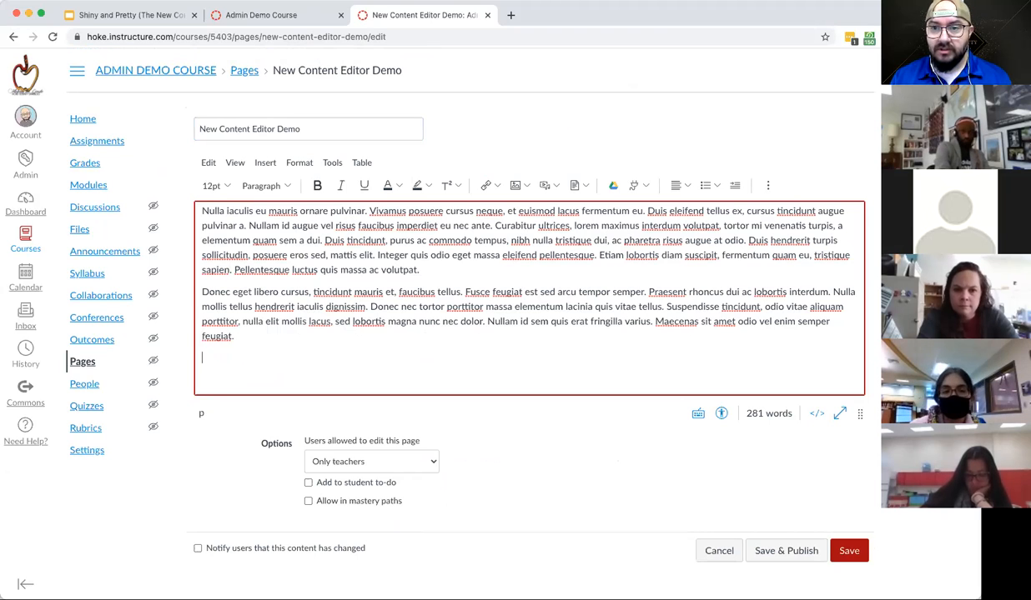
# Step: Reopen the closed YouTube tab, copy the lofi hip hop video's iframe embed code from its share options, and return to the page editor
pyautogui.press('super+shift+t')
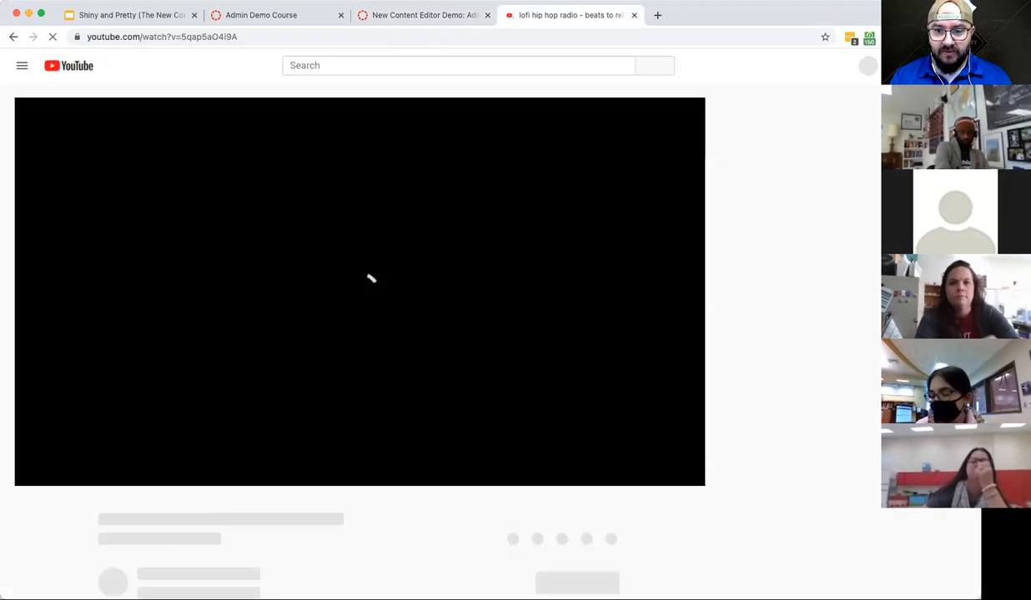
pyautogui.scroll(-5, 359, 334)
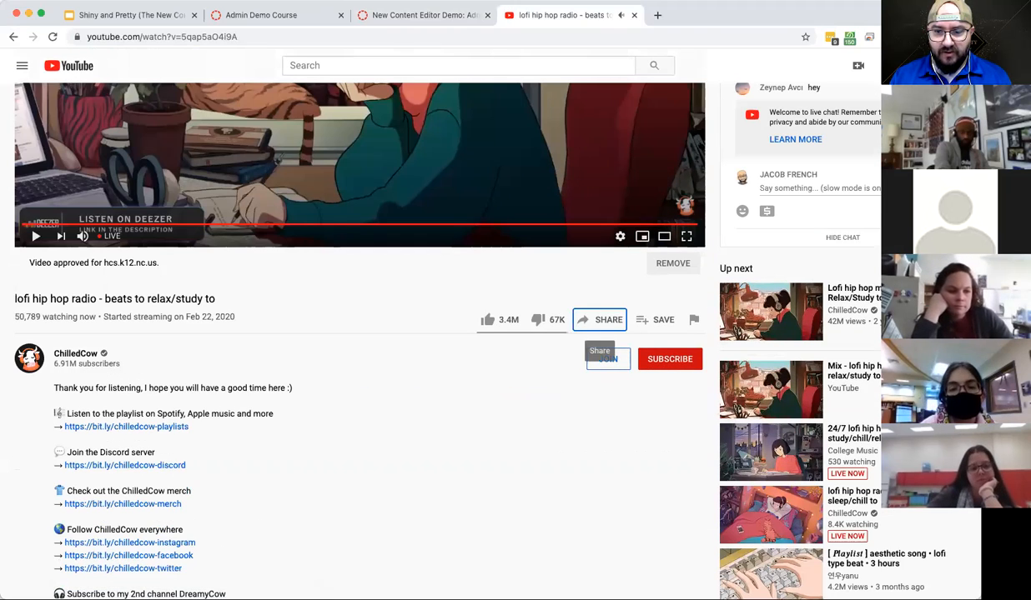
pyautogui.click(599, 319)
pyautogui.click(368, 306)
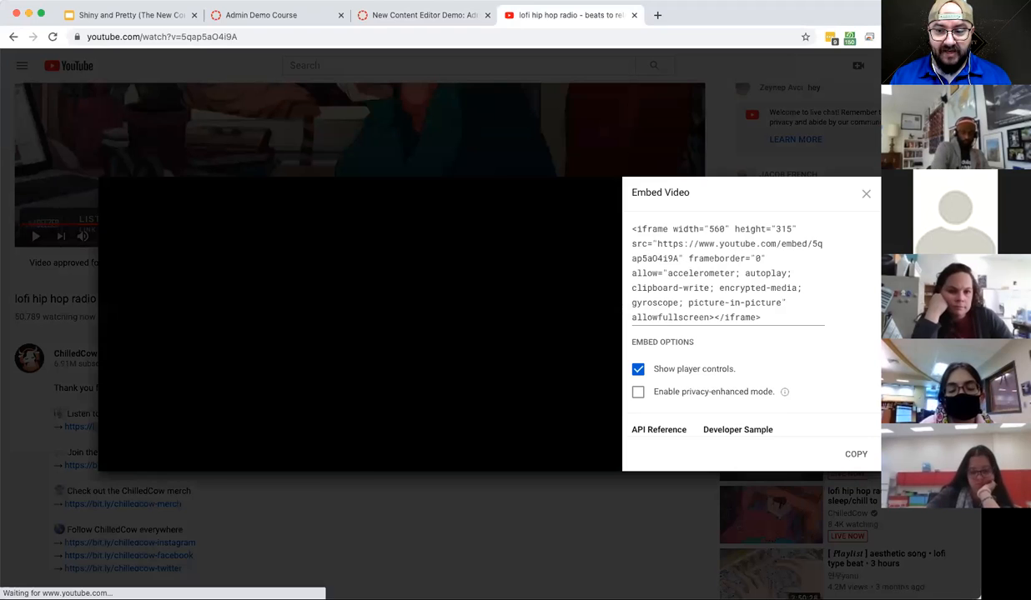
pyautogui.click(856, 454)
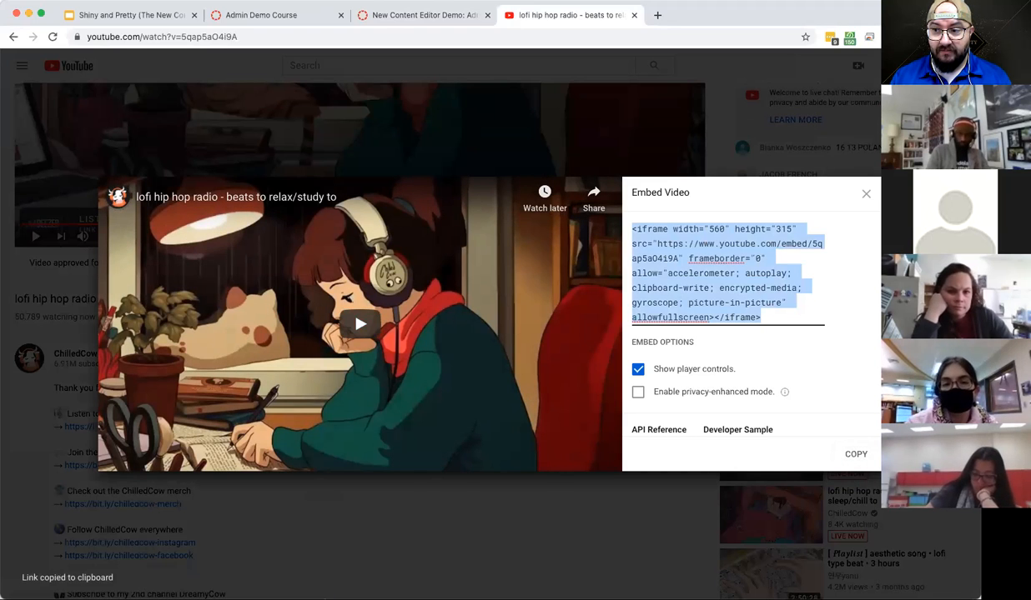
pyautogui.press('Escape')
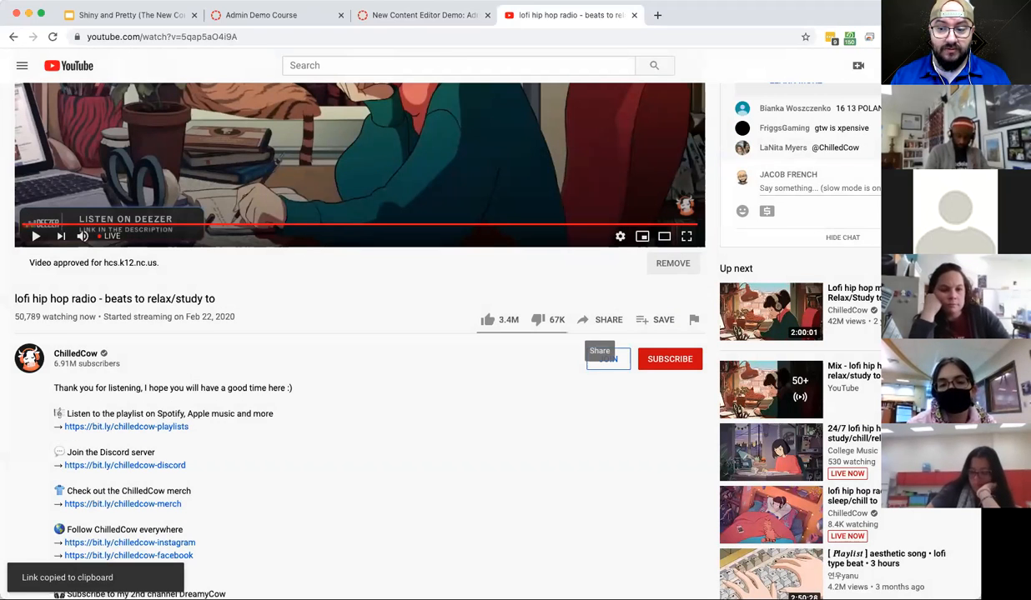
pyautogui.click(600, 320)
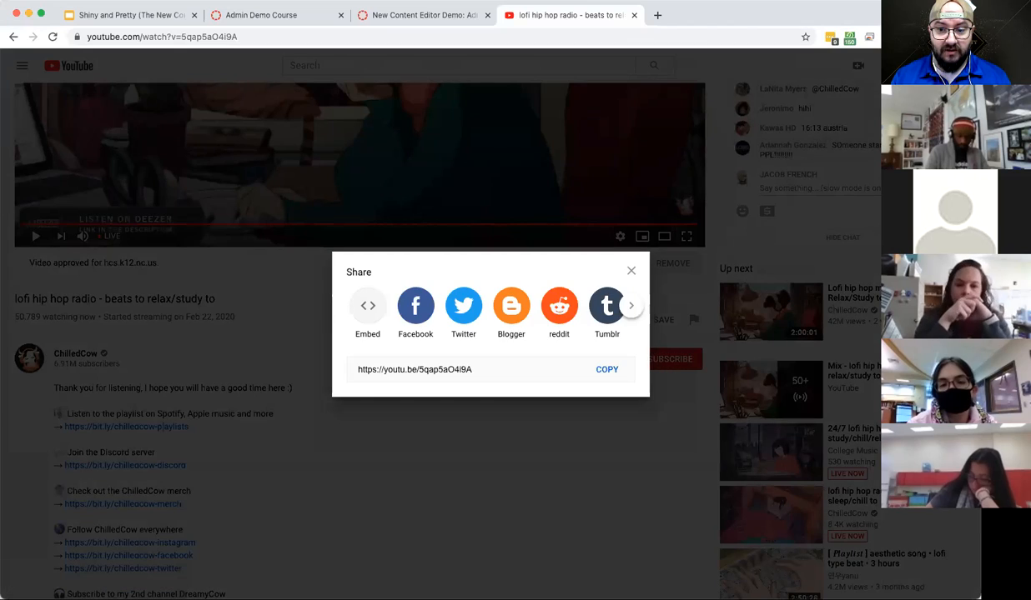
pyautogui.click(368, 305)
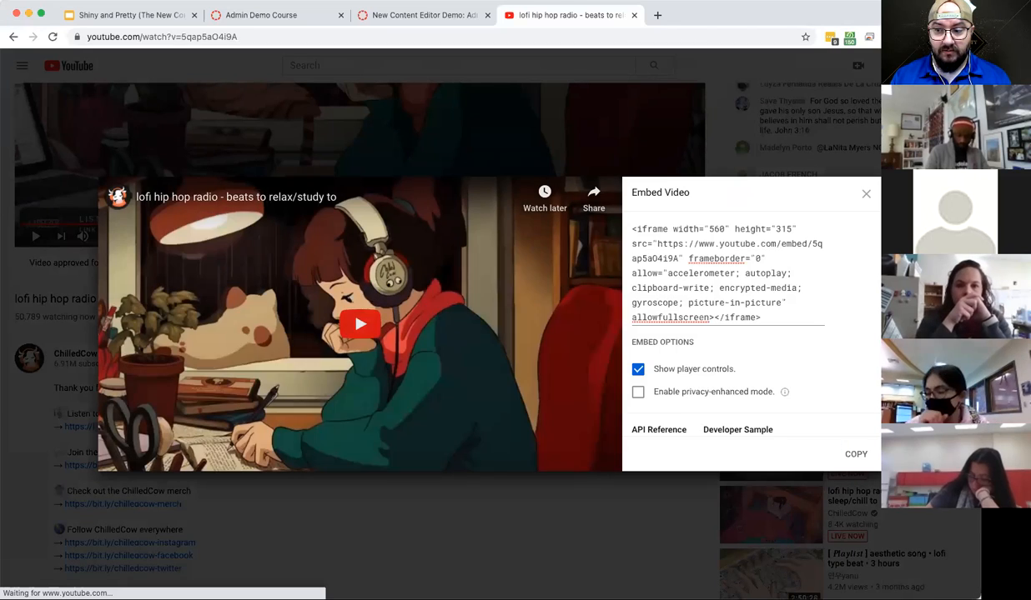
pyautogui.click(856, 454)
pyautogui.click(866, 194)
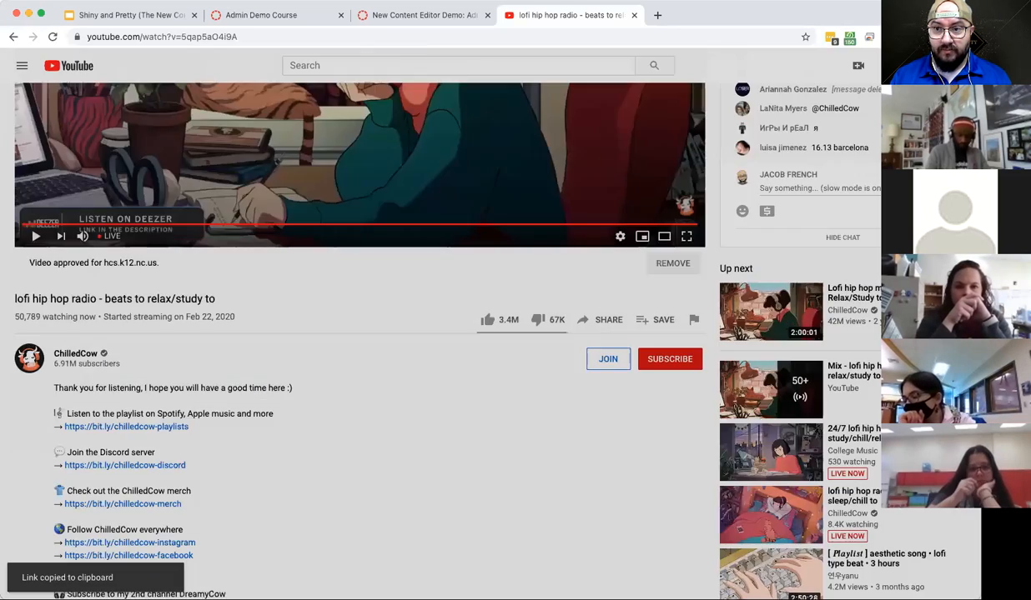
pyautogui.press('super+w')
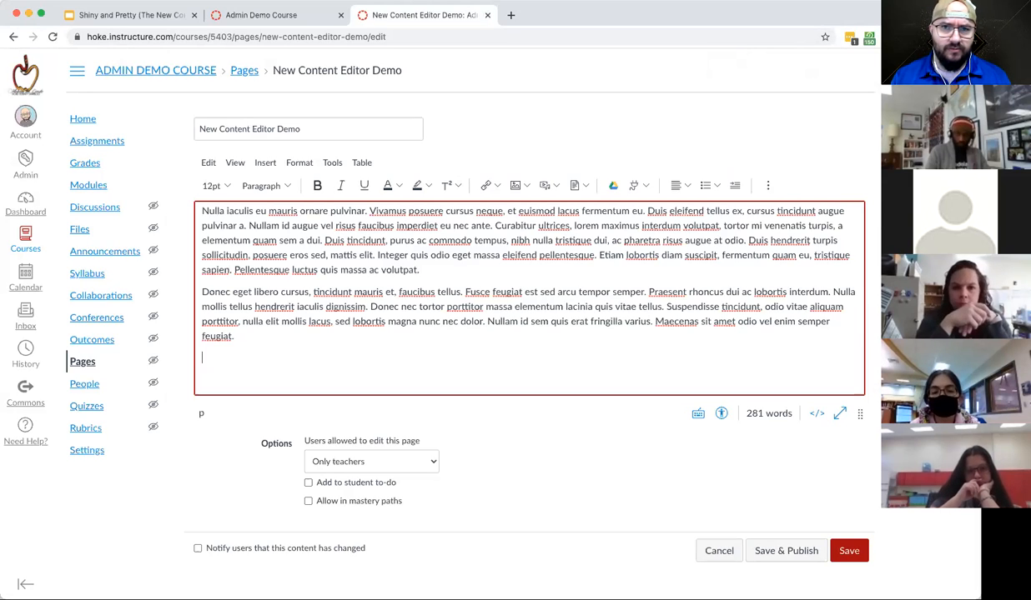
# Step: Paste the video's iframe embed code at the end of the page's HTML source and check the player in the visual editor
pyautogui.scroll(15, 529, 298)
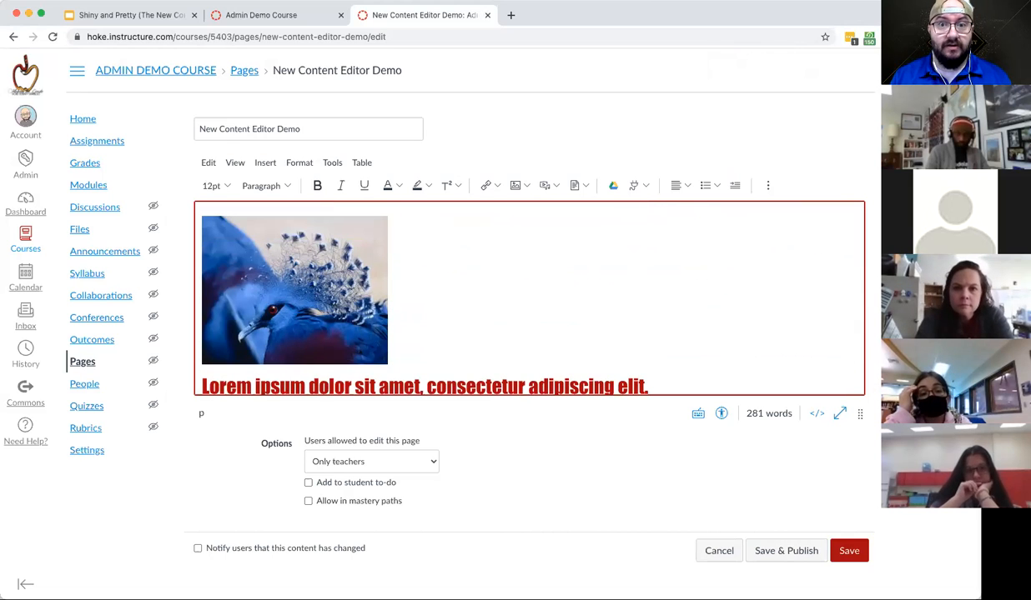
pyautogui.scroll(-15, 530, 297)
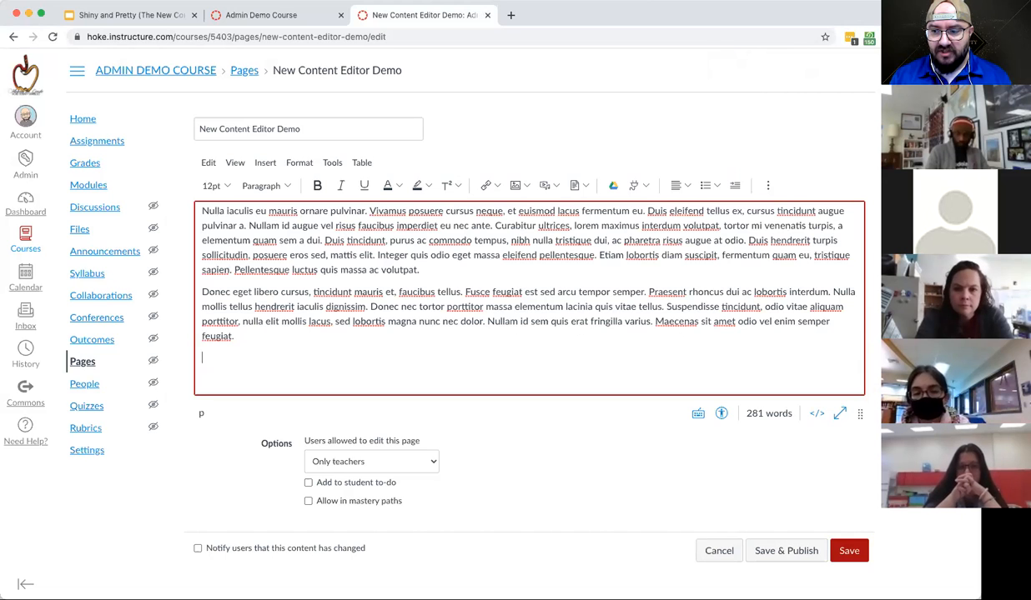
pyautogui.click(817, 413)
pyautogui.press('super+v')
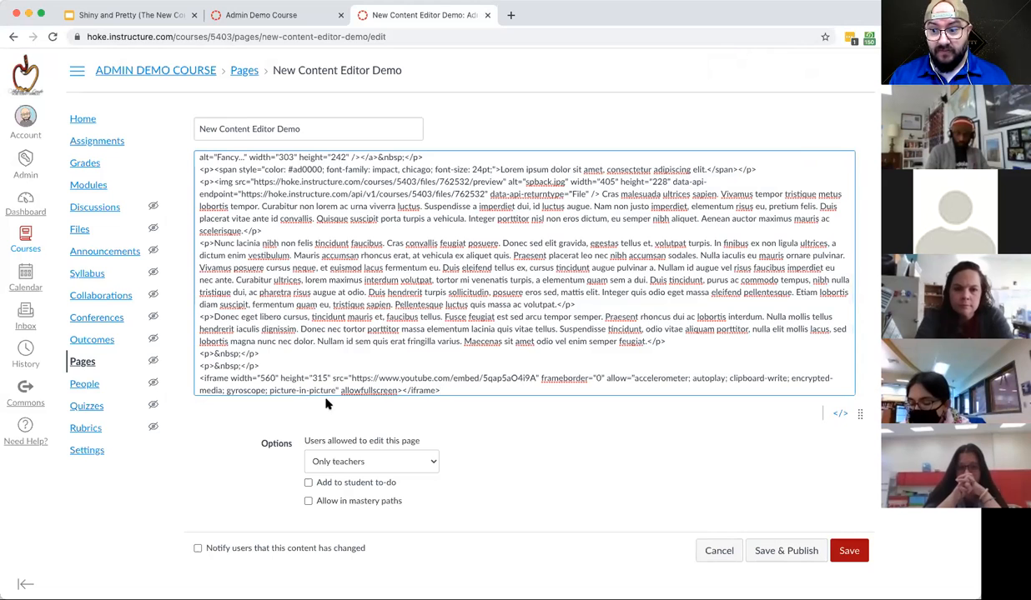
pyautogui.click(837, 416)
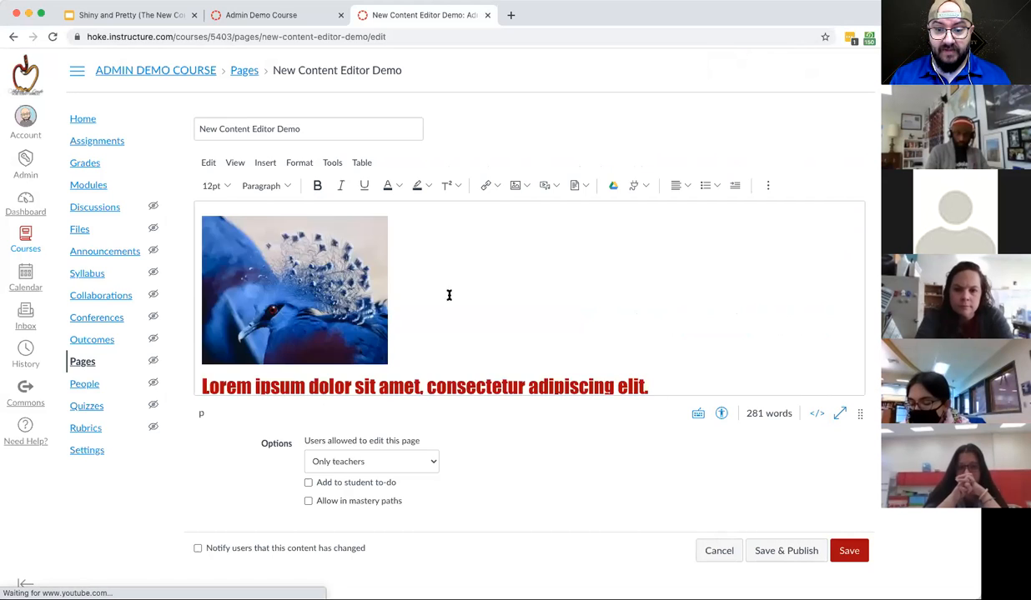
pyautogui.scroll(-10, 449, 295)
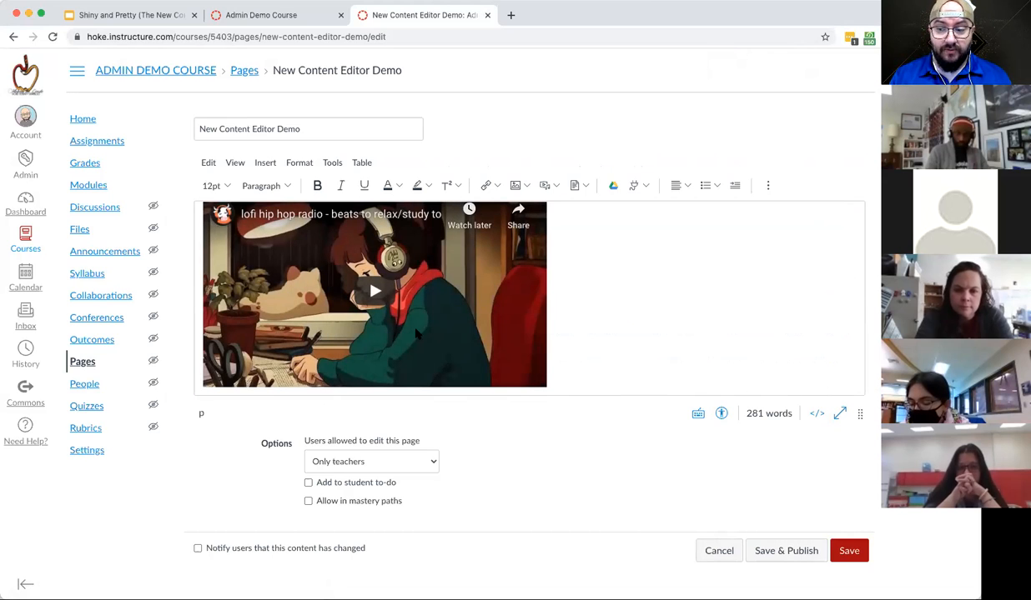
pyautogui.scroll(3, 333, 297)
pyautogui.scroll(-3, 333, 297)
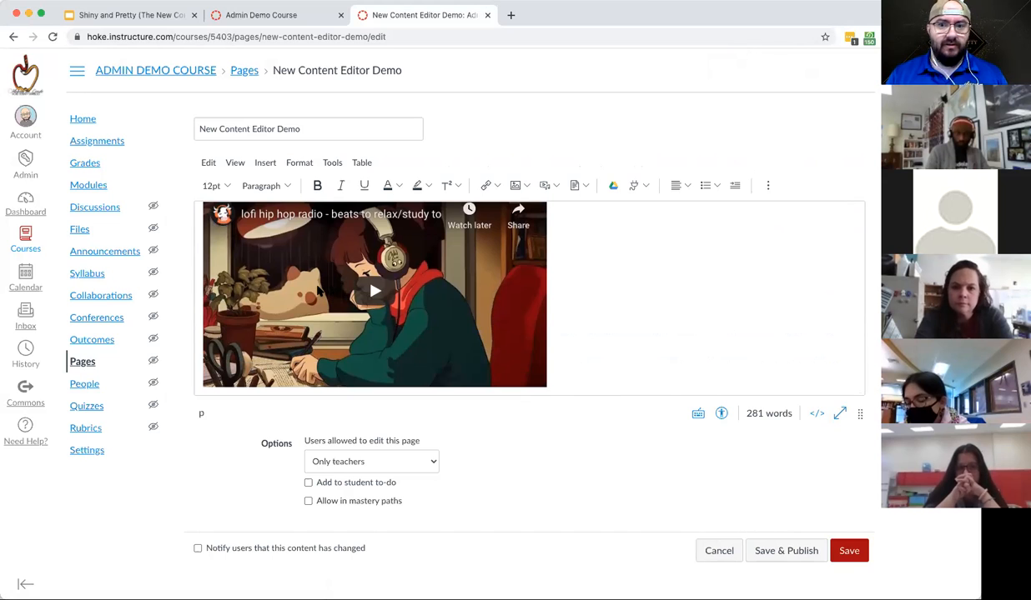
# Step: Examine the editor's text formatting commands, its tools and the external apps offered for the page
pyautogui.scroll(5, 394, 264)
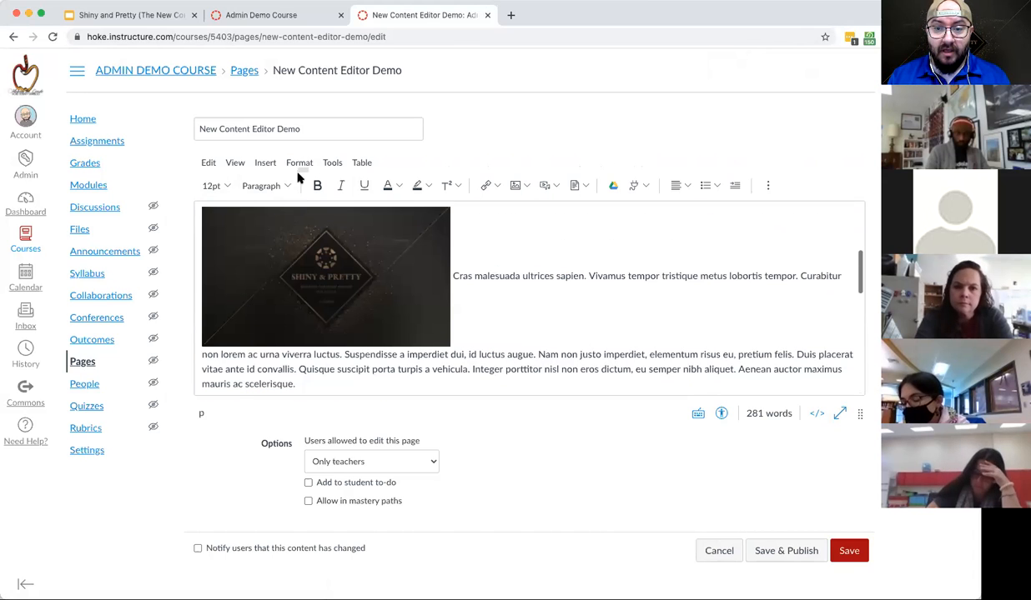
pyautogui.click(300, 164)
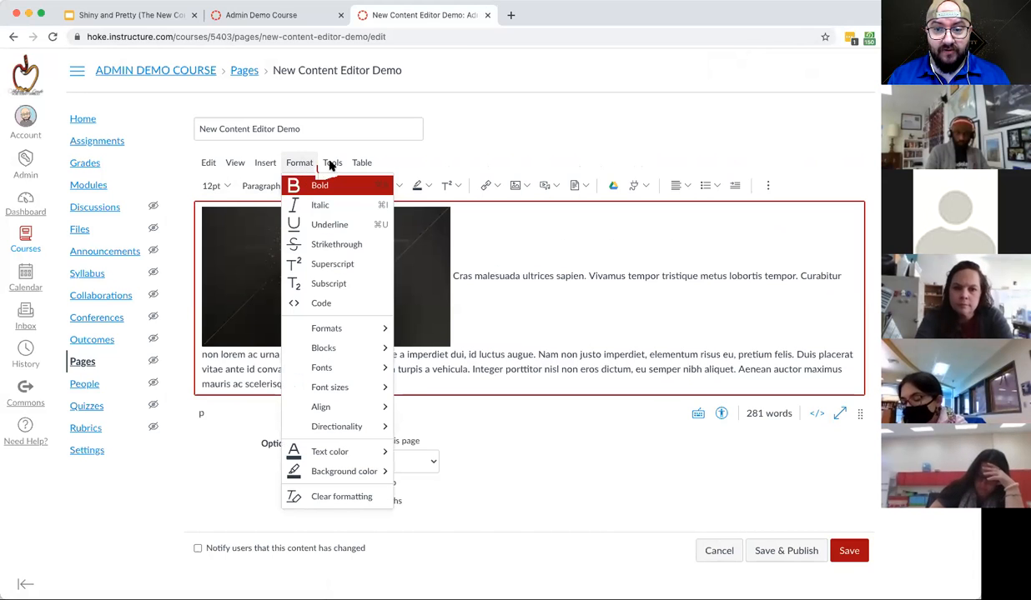
pyautogui.click(474, 164)
pyautogui.click(332, 164)
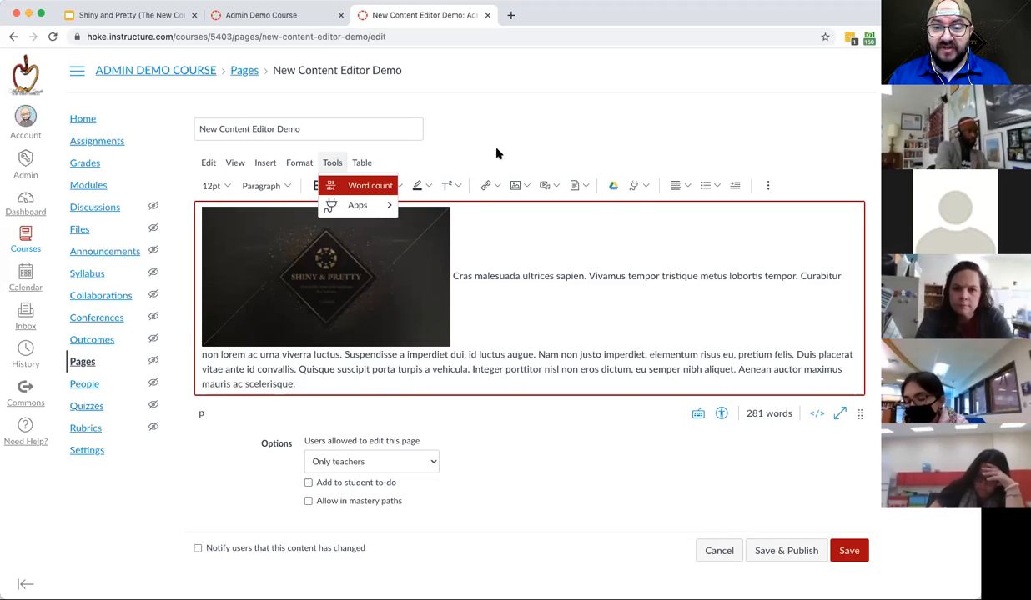
pyautogui.moveTo(362, 162)
pyautogui.click(631, 434)
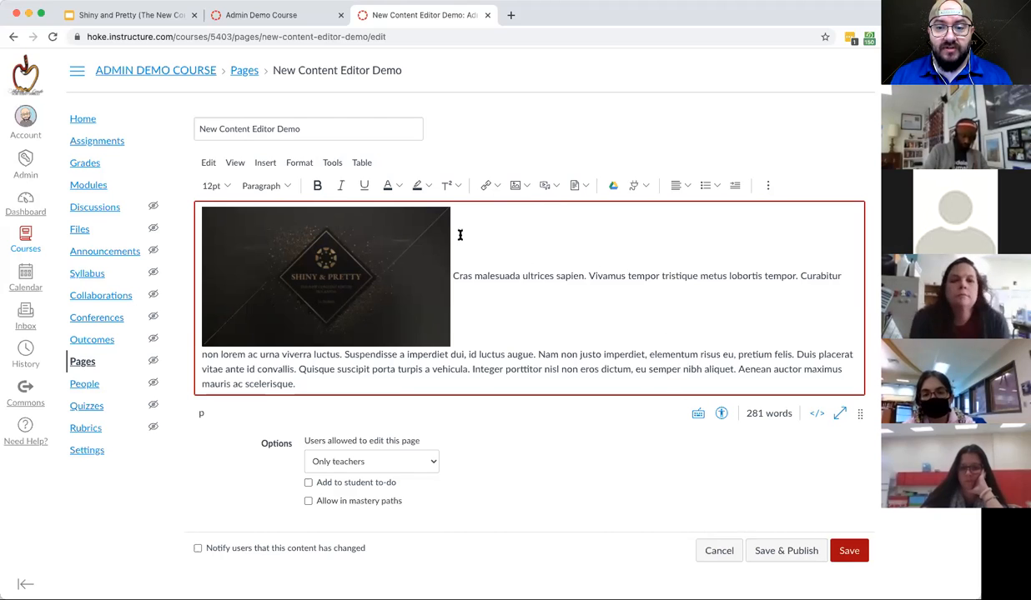
pyautogui.click(332, 162)
pyautogui.moveTo(346, 208)
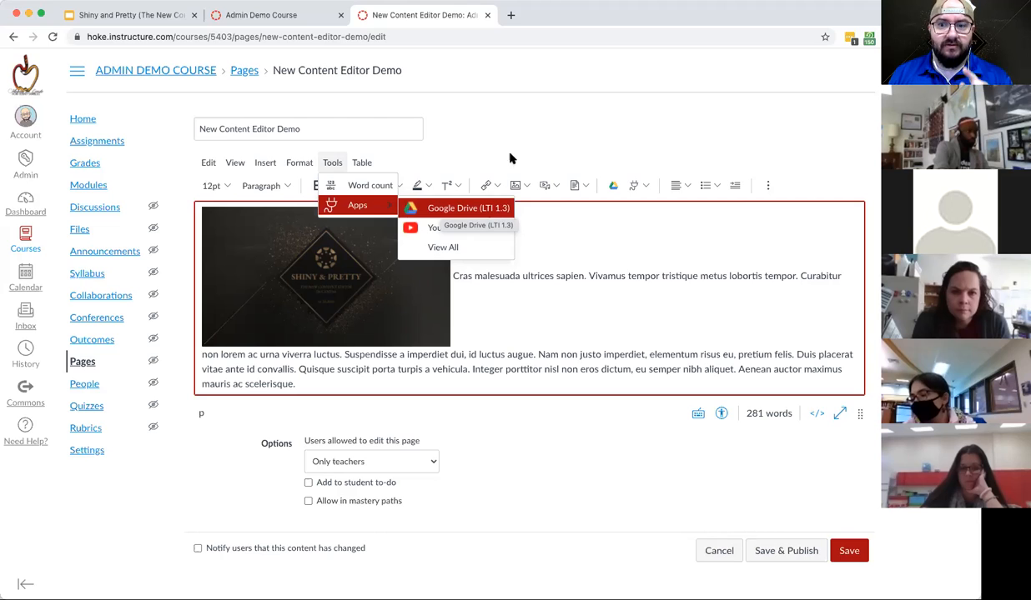
pyautogui.click(528, 131)
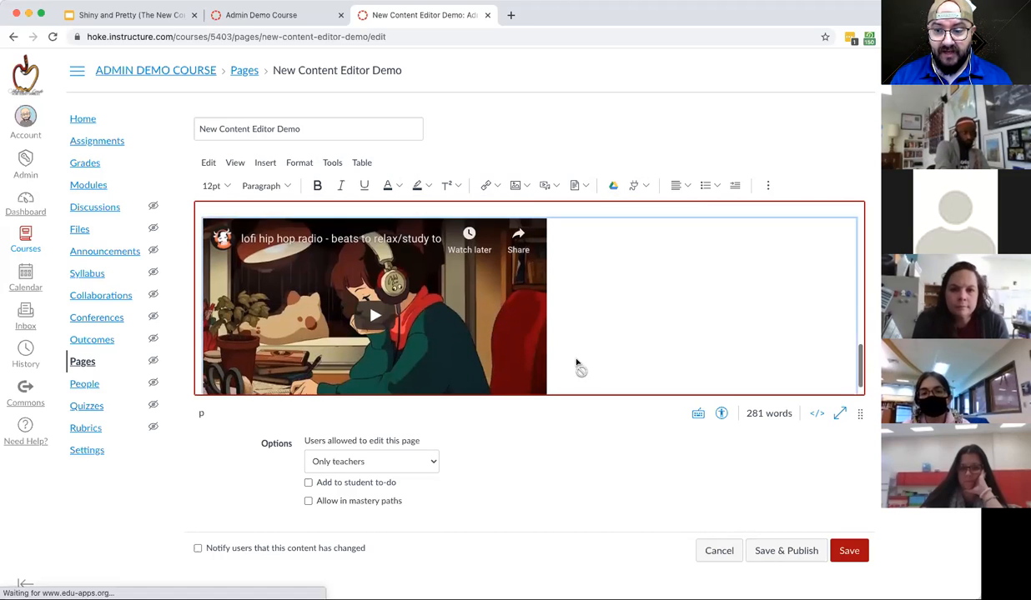
# Step: Embed the template document from Google Drive on a new line below the YouTube player and check its preview
pyautogui.click(540, 389)
pyautogui.press('Return')
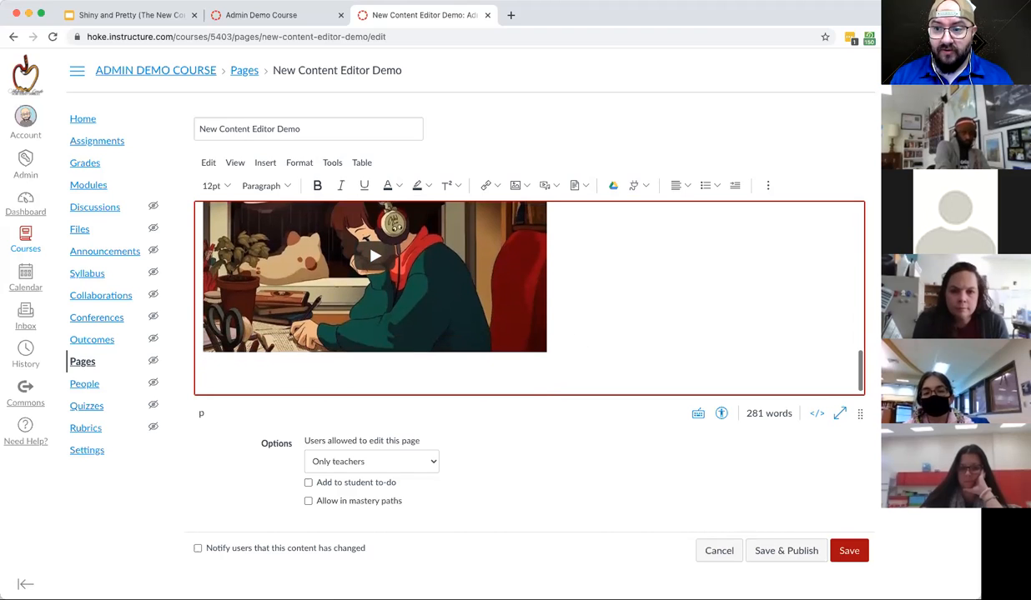
pyautogui.click(613, 185)
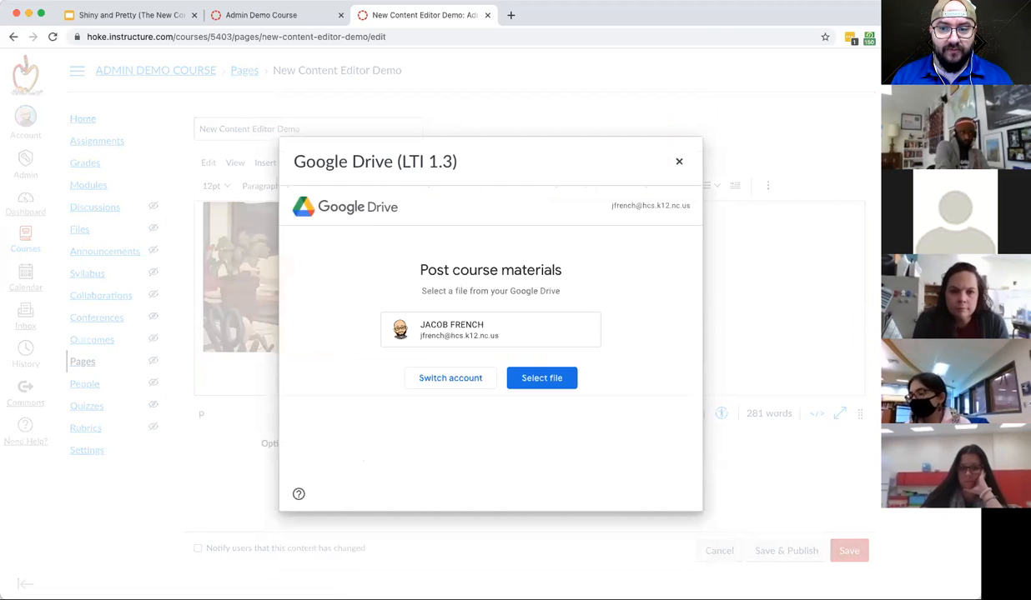
pyautogui.click(541, 377)
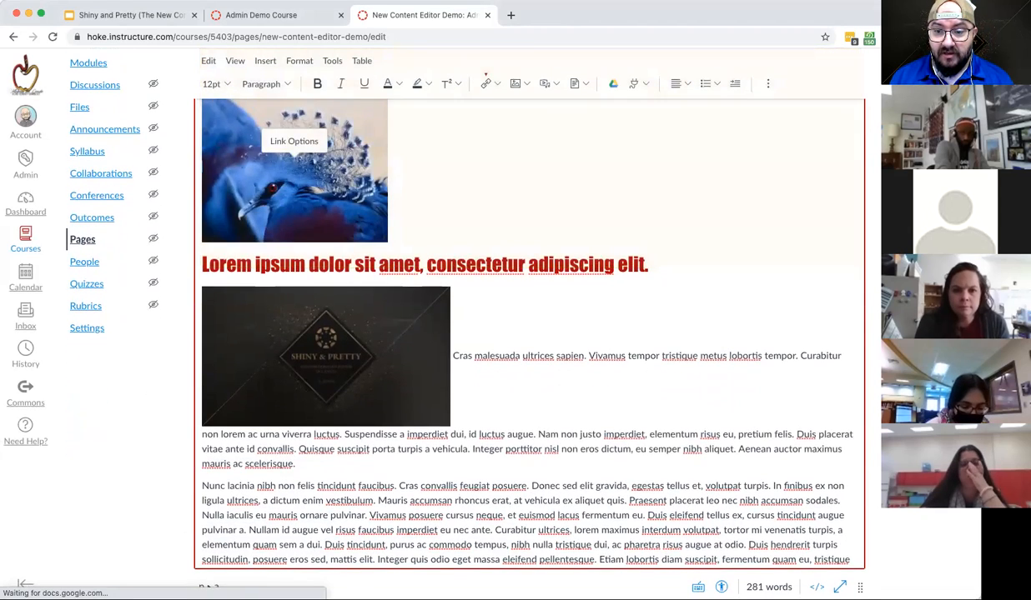
pyautogui.scroll(-10, 529, 333)
pyautogui.scroll(3, 530, 292)
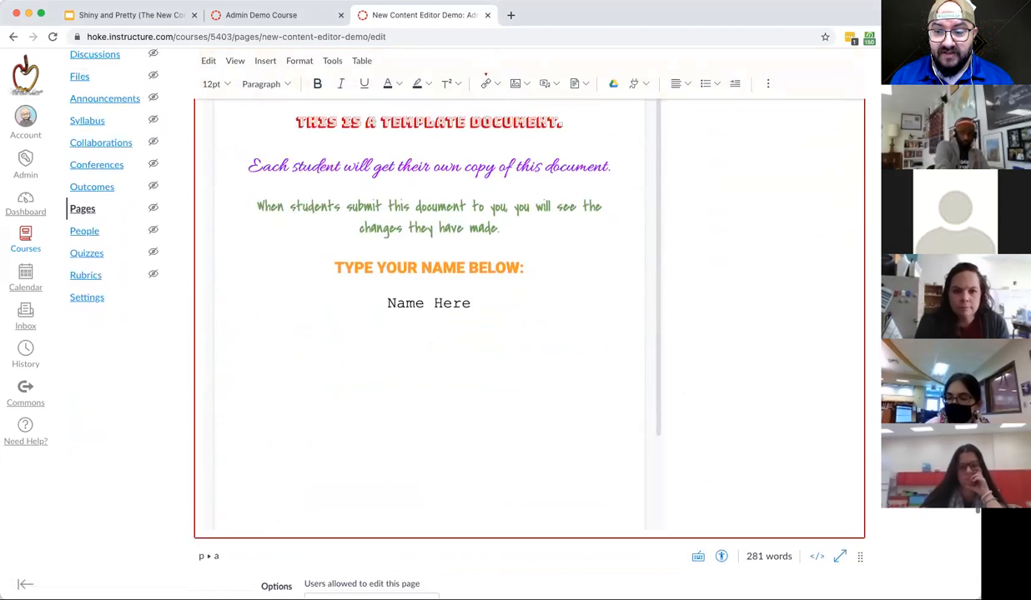
pyautogui.scroll(-3, 530, 292)
pyautogui.scroll(-1, 529, 312)
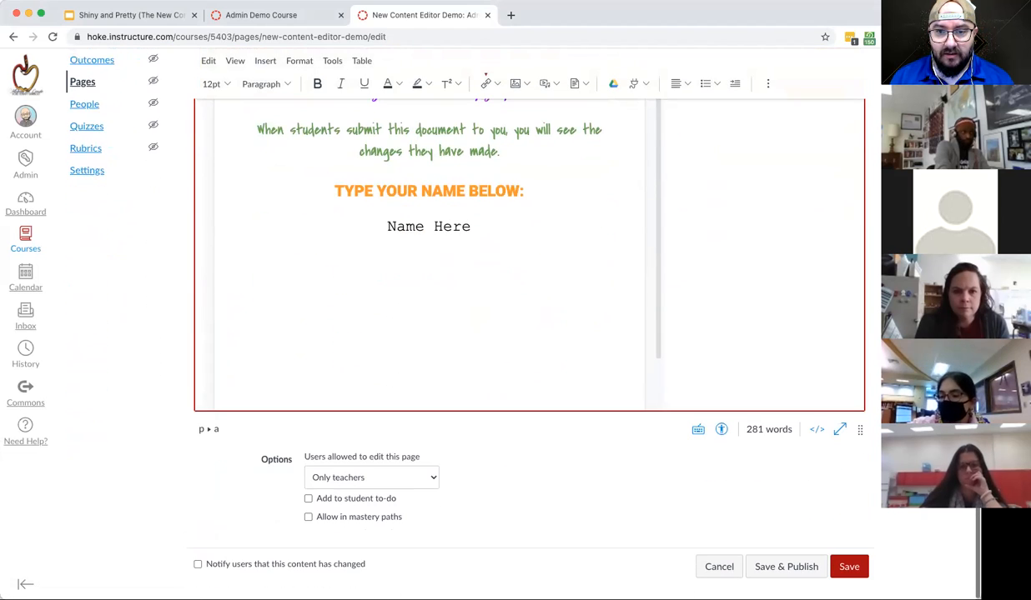
pyautogui.scroll(3, 529, 254)
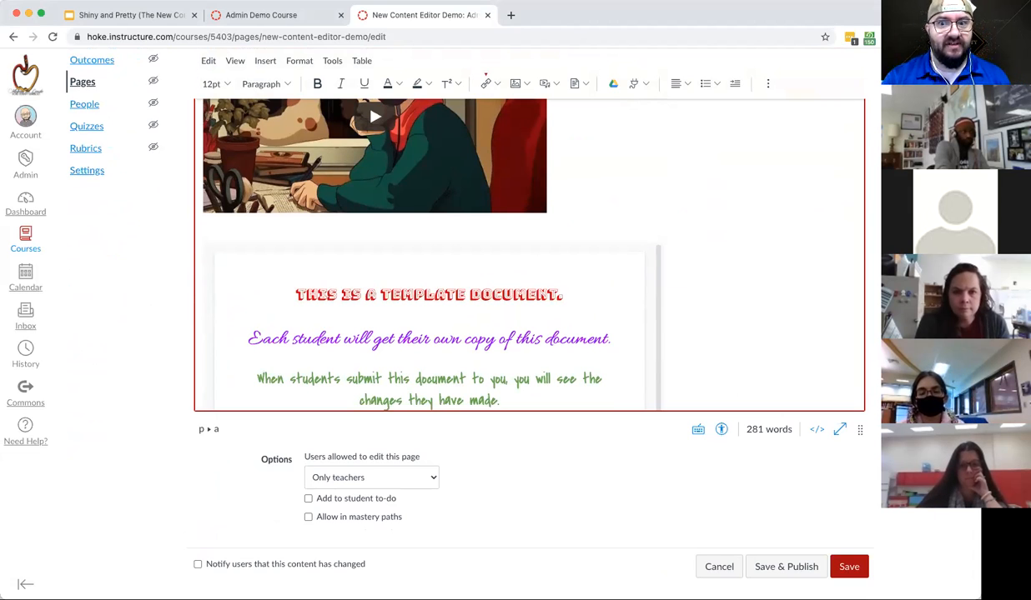
# Step: Review the full list of apps available in the editor, from BrainPOP to YouTube, and close it
pyautogui.scroll(10, 529, 254)
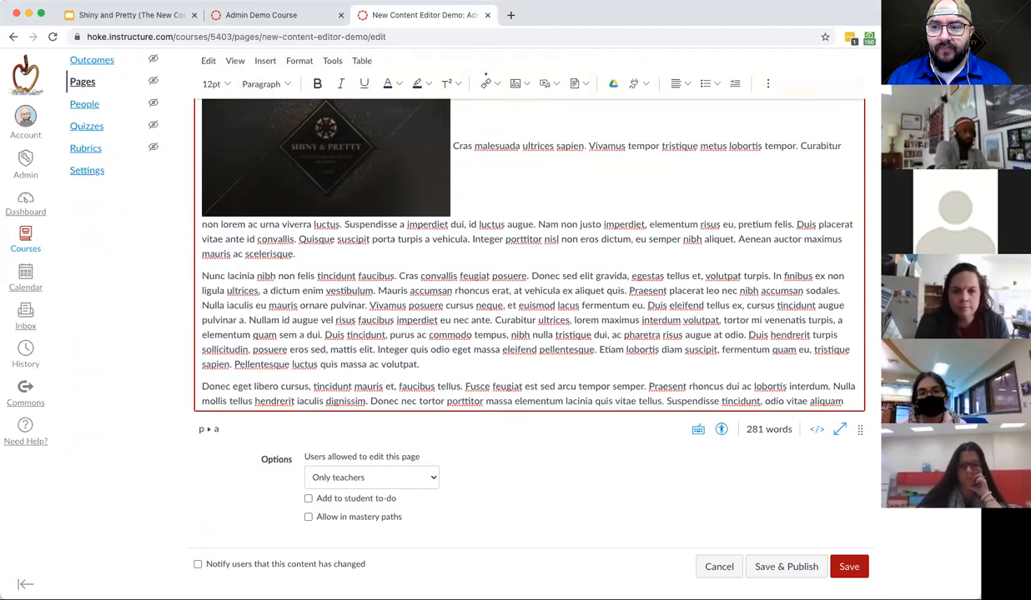
pyautogui.scroll(2, 529, 254)
pyautogui.click(639, 84)
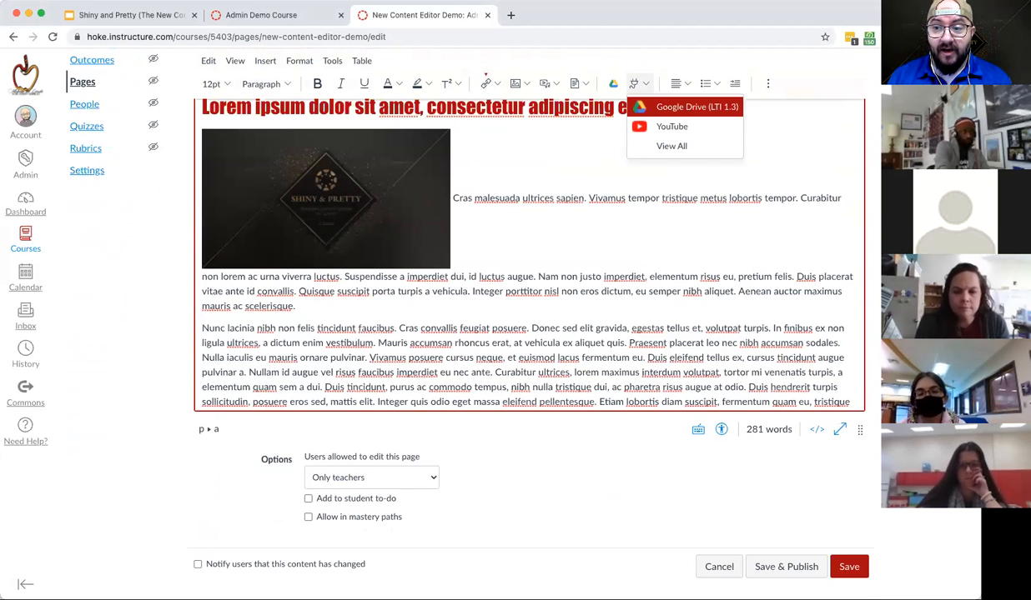
pyautogui.click(671, 145)
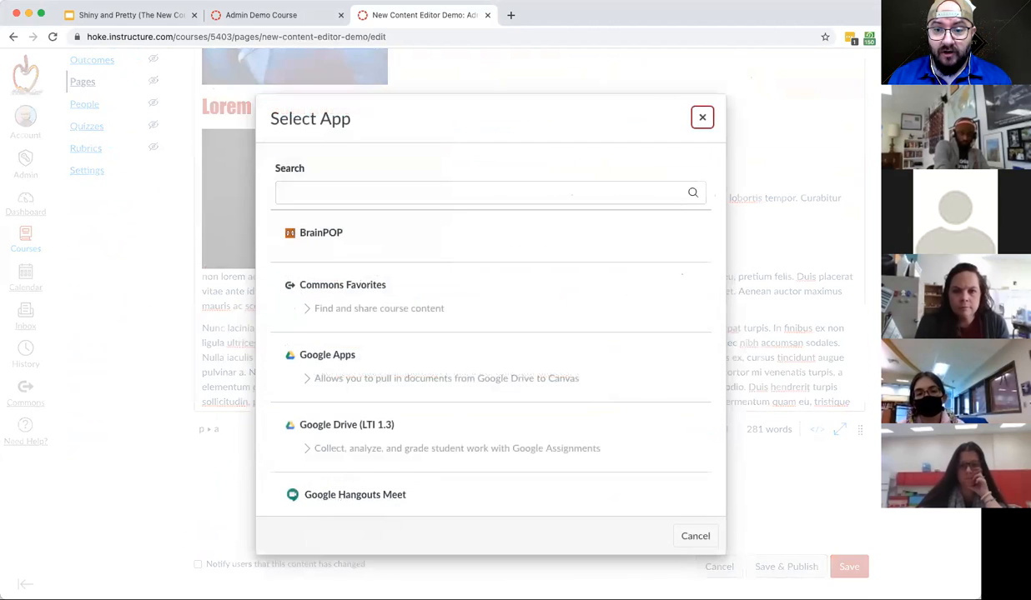
pyautogui.scroll(-3, 490, 367)
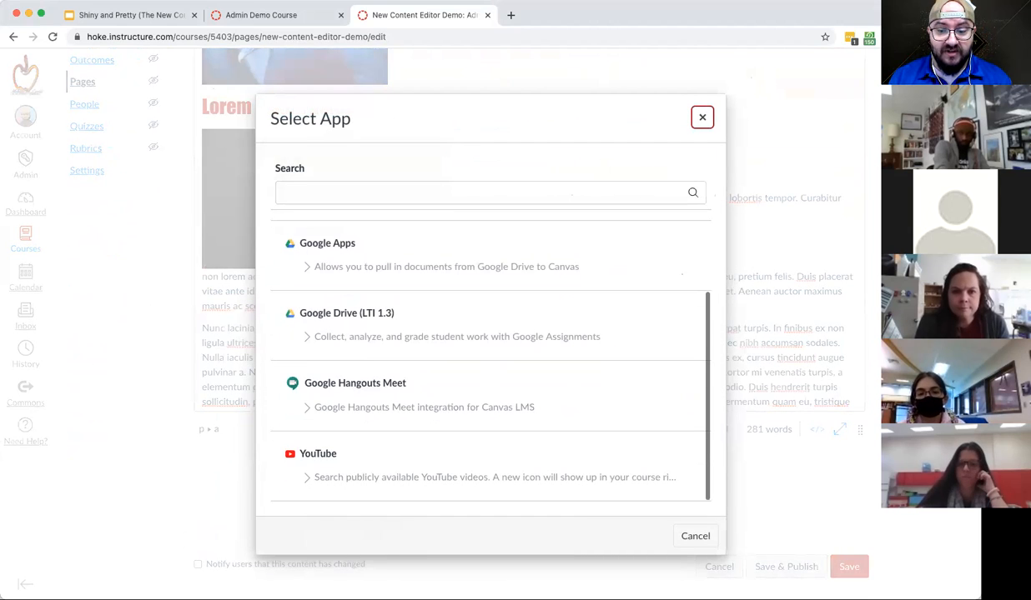
pyautogui.scroll(3, 490, 367)
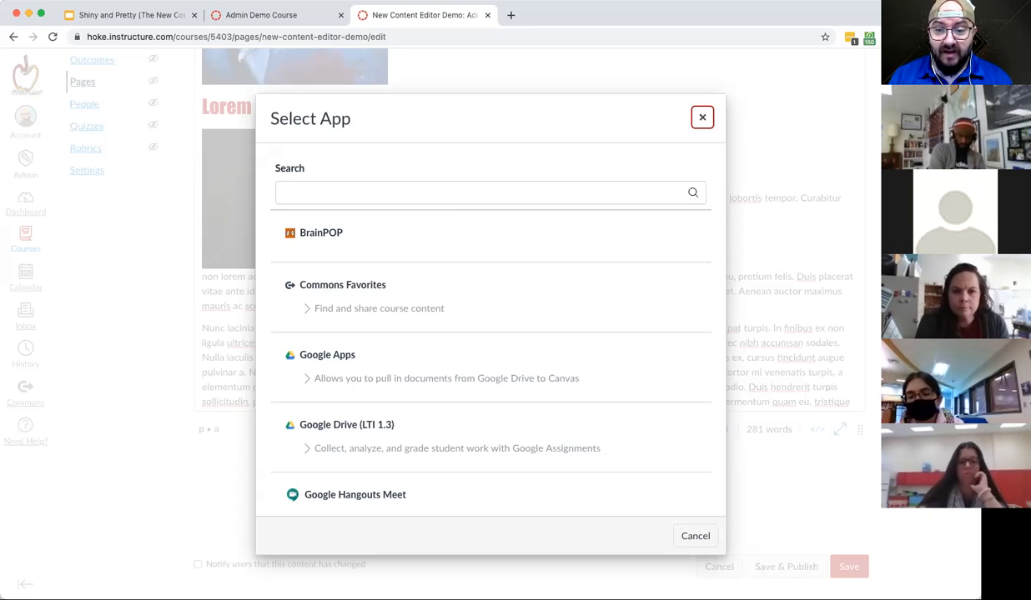
pyautogui.scroll(-3, 490, 367)
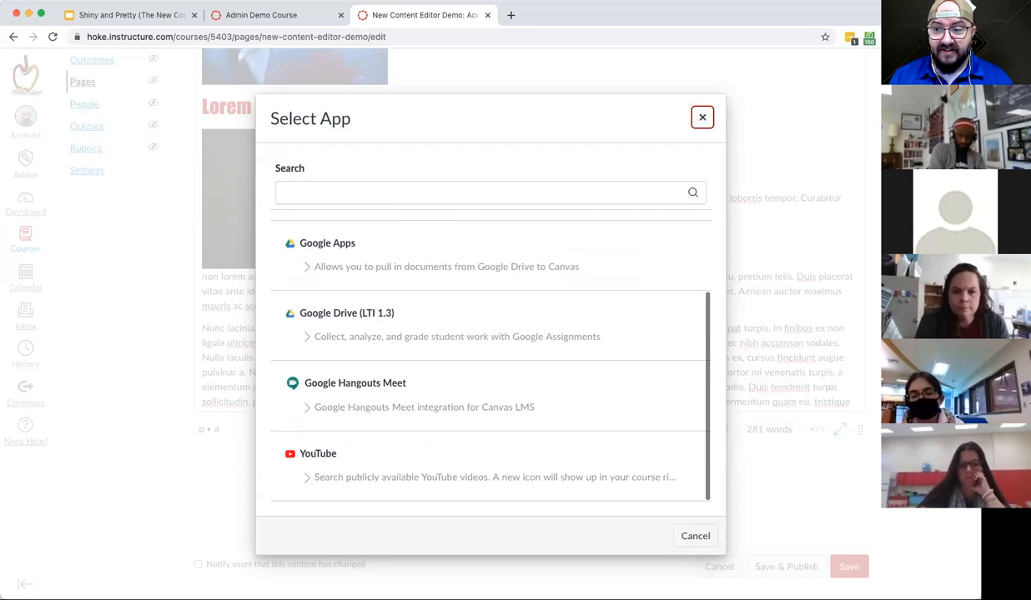
pyautogui.press('Escape')
# Step: Look through the editor's additional tools, including the table options, and close them
pyautogui.scroll(5, 529, 334)
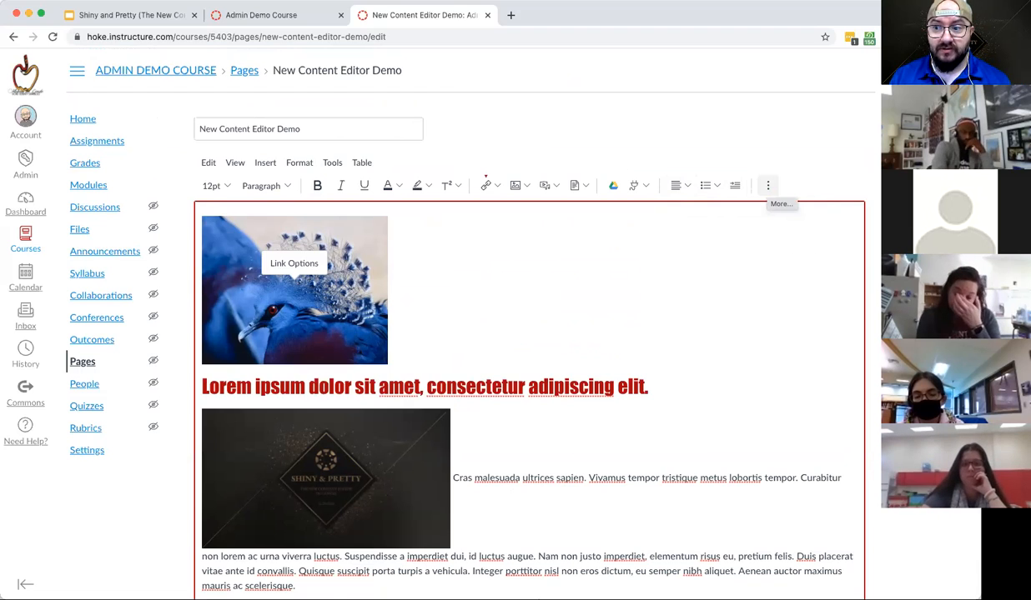
pyautogui.click(768, 185)
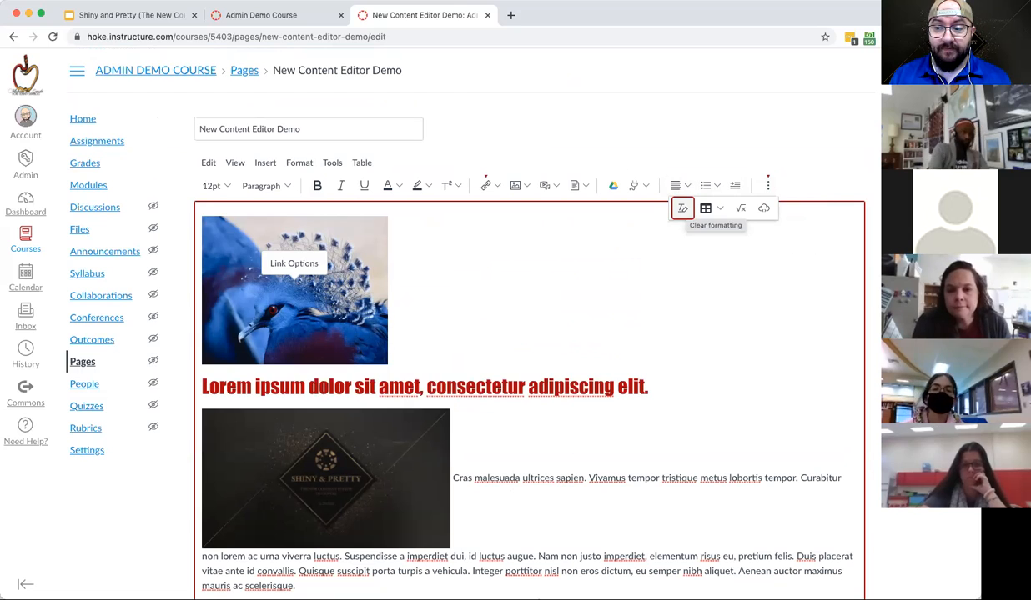
pyautogui.click(705, 209)
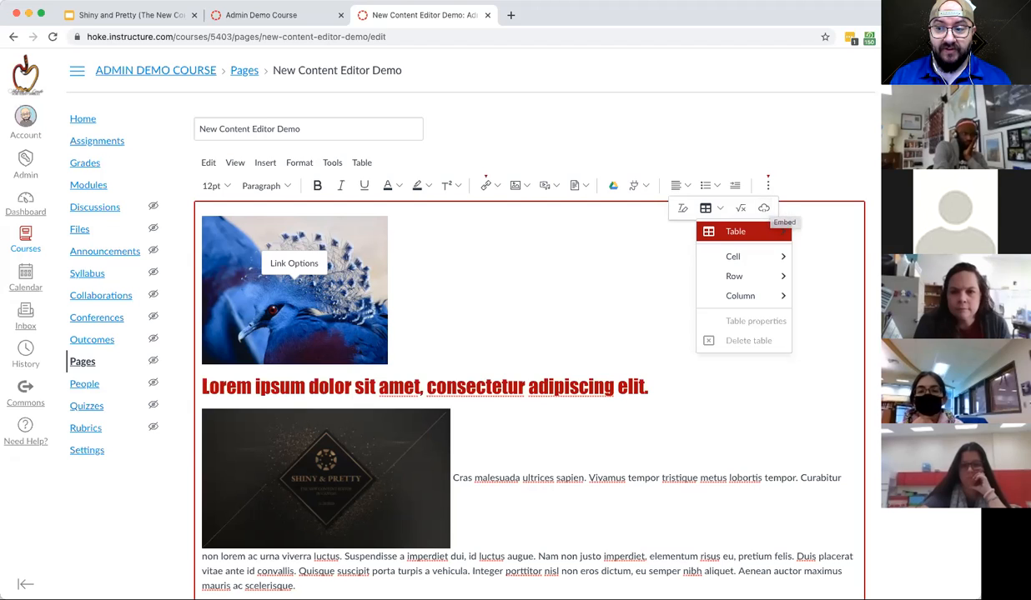
pyautogui.press('Escape')
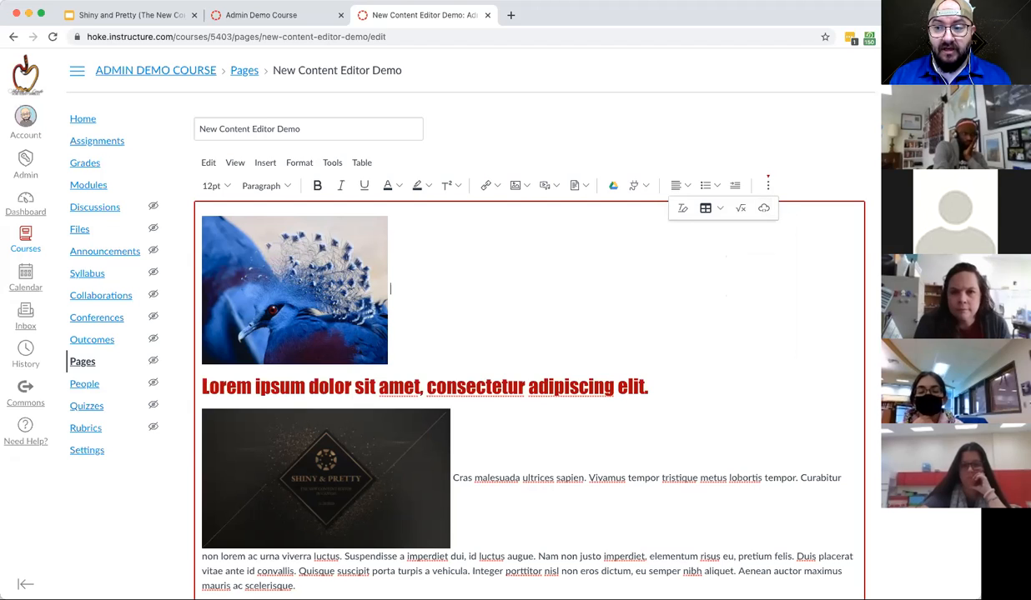
pyautogui.press('Escape')
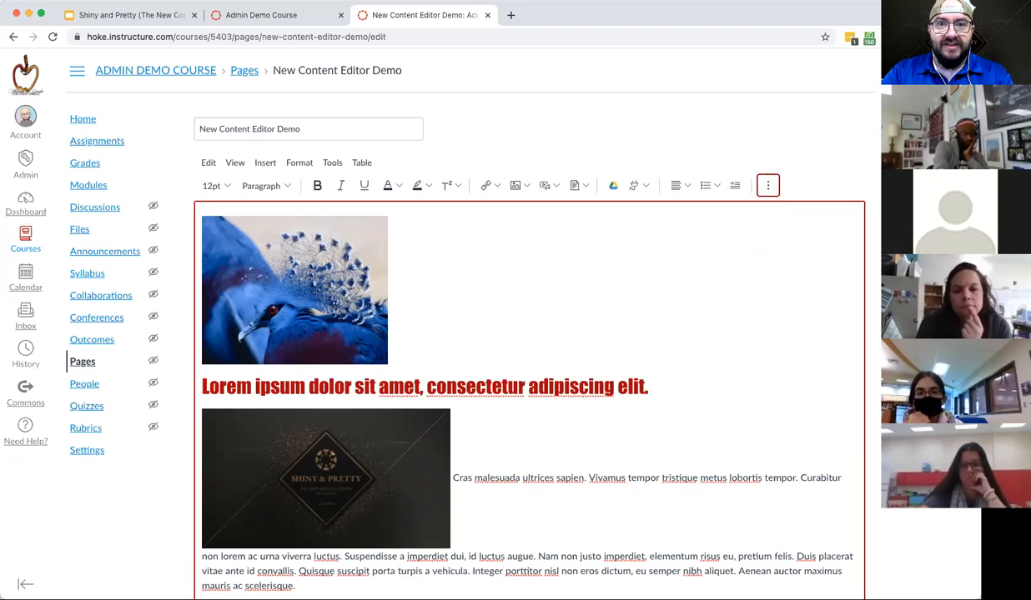
# Step: Switch to the Shiny and Pretty slides and open the old editor picture from the Removing the Tarnish comparison slide
pyautogui.scroll(-3, 530, 400)
pyautogui.scroll(3, 529, 400)
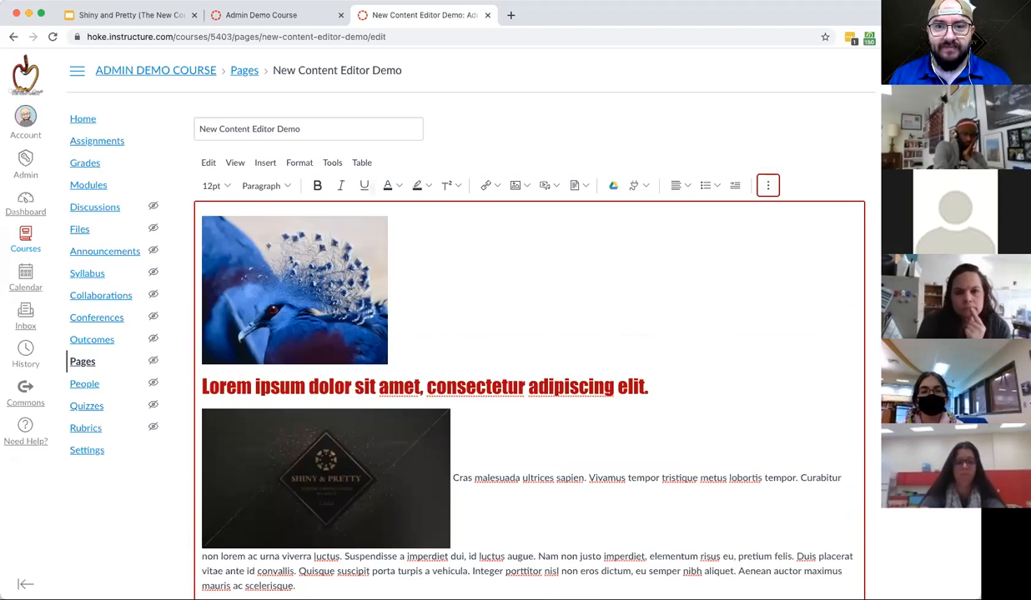
pyautogui.click(129, 15)
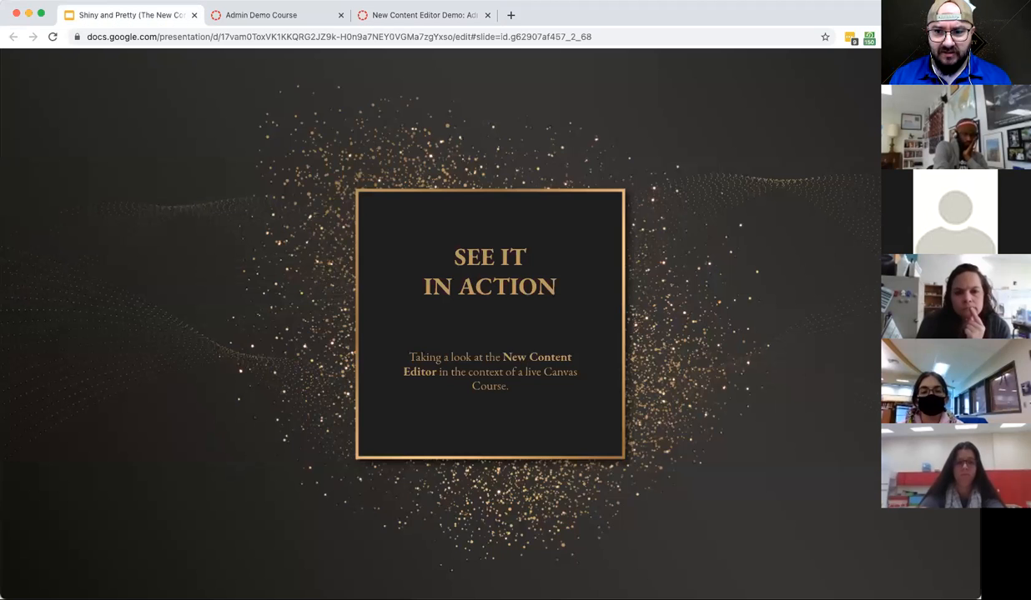
pyautogui.press('Right')
pyautogui.press('Right')
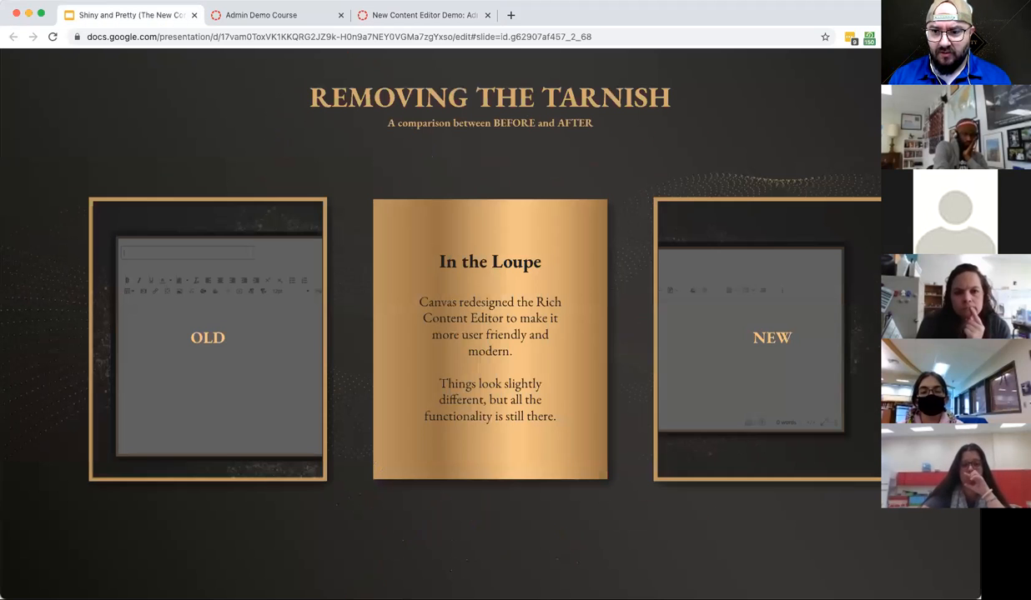
pyautogui.click(207, 338)
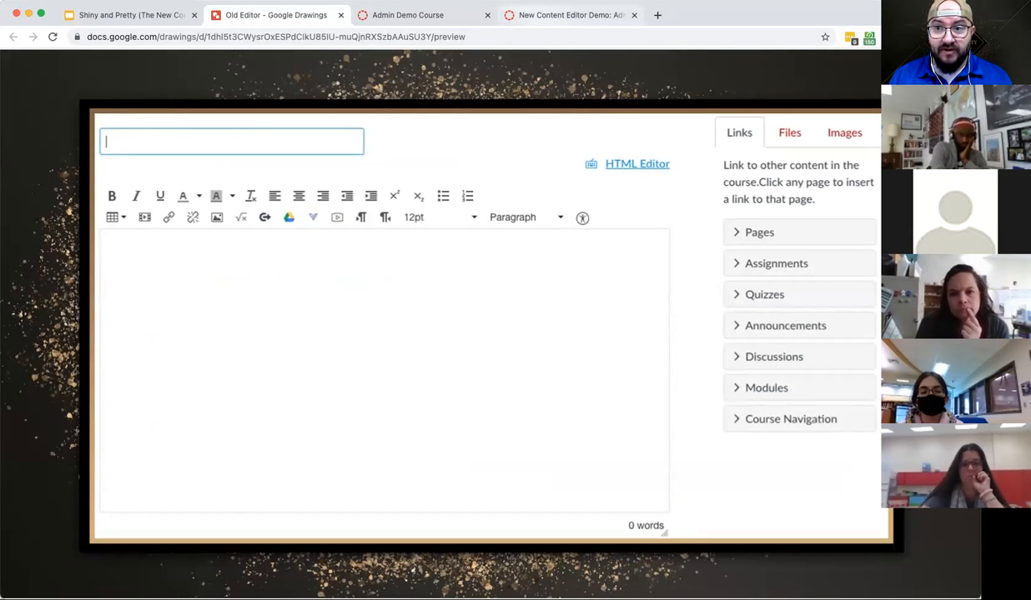
# Step: Back in the page editor, show the course links for the heading word "adipiscing" and compare them with the old editor's links sidebar
pyautogui.click(571, 15)
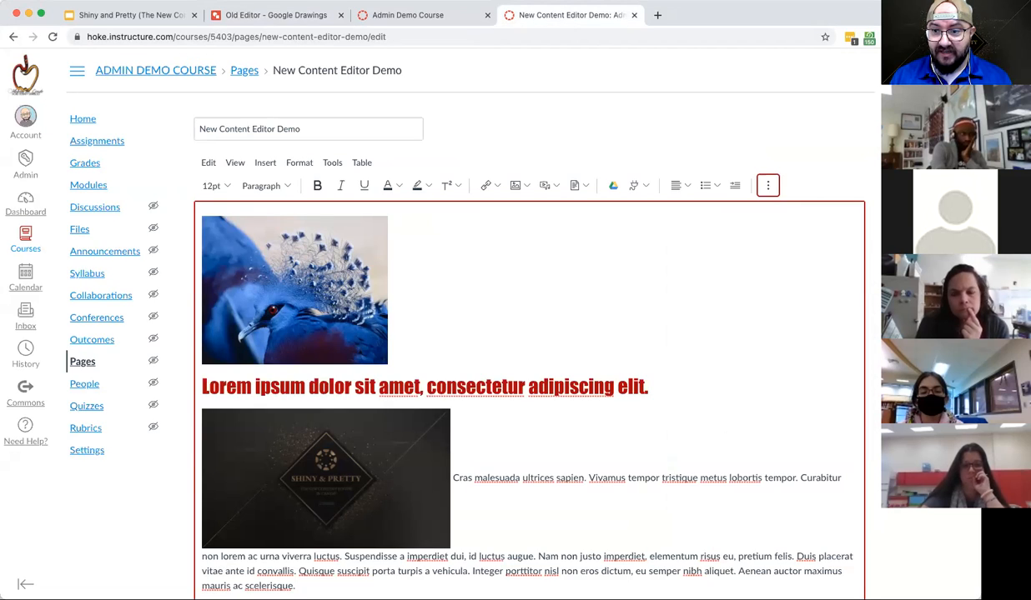
pyautogui.scroll(-1, 530, 375)
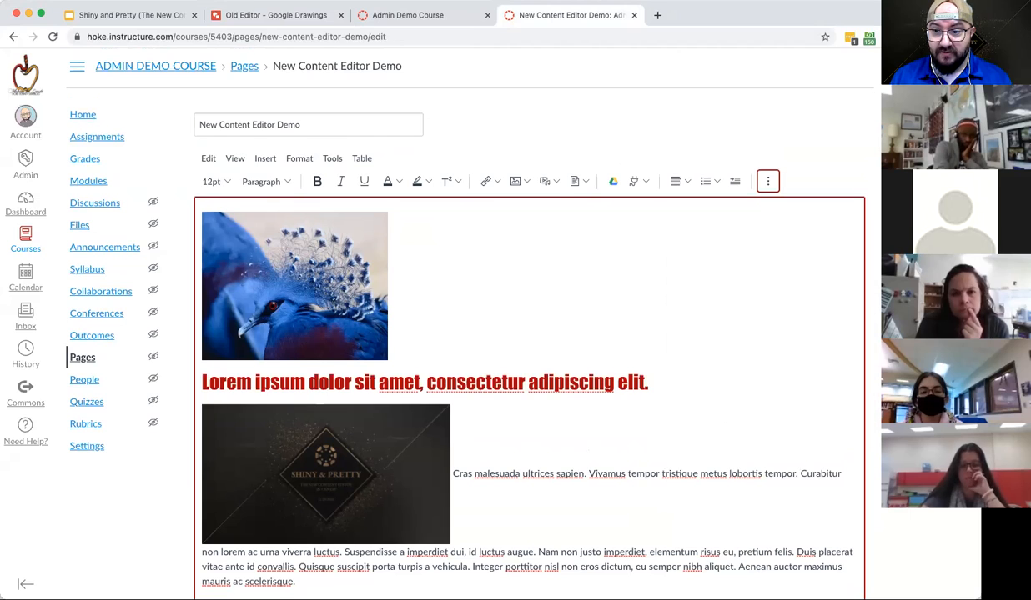
pyautogui.click(497, 181)
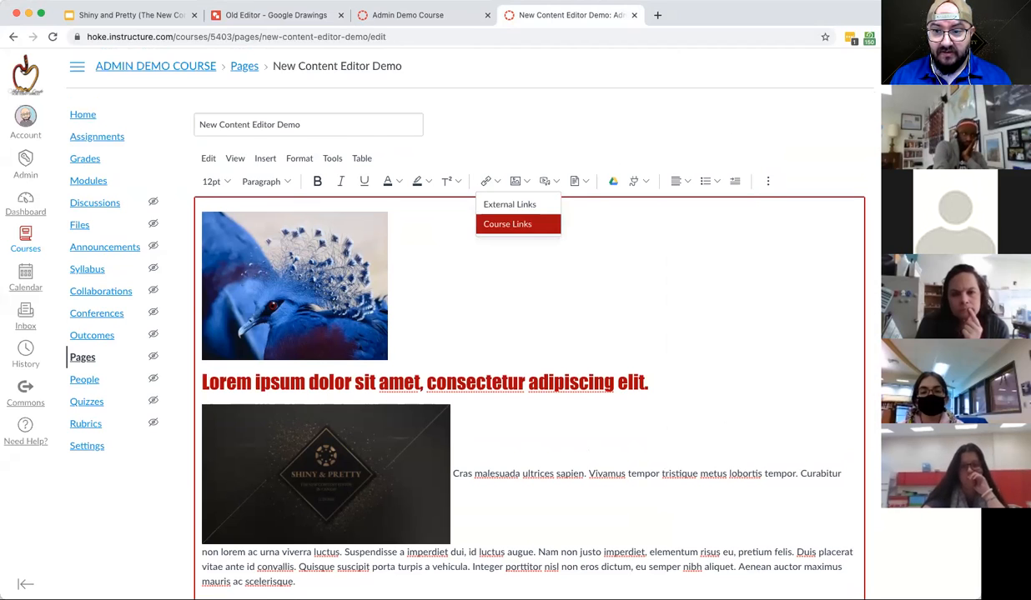
pyautogui.scroll(-10, 518, 341)
pyautogui.scroll(6, 518, 342)
pyautogui.scroll(5, 520, 344)
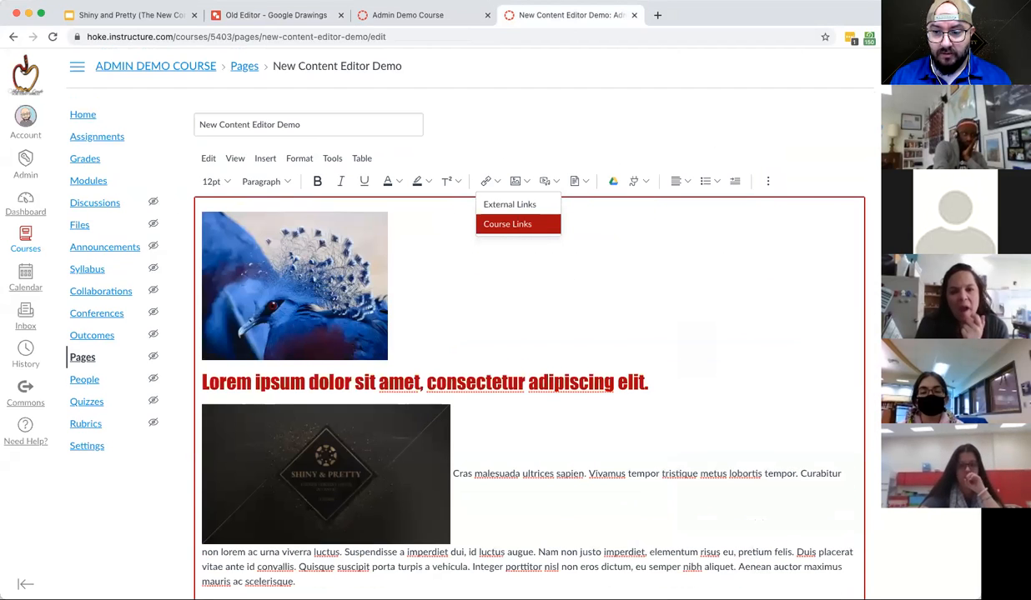
pyautogui.press('Escape')
pyautogui.click(492, 181)
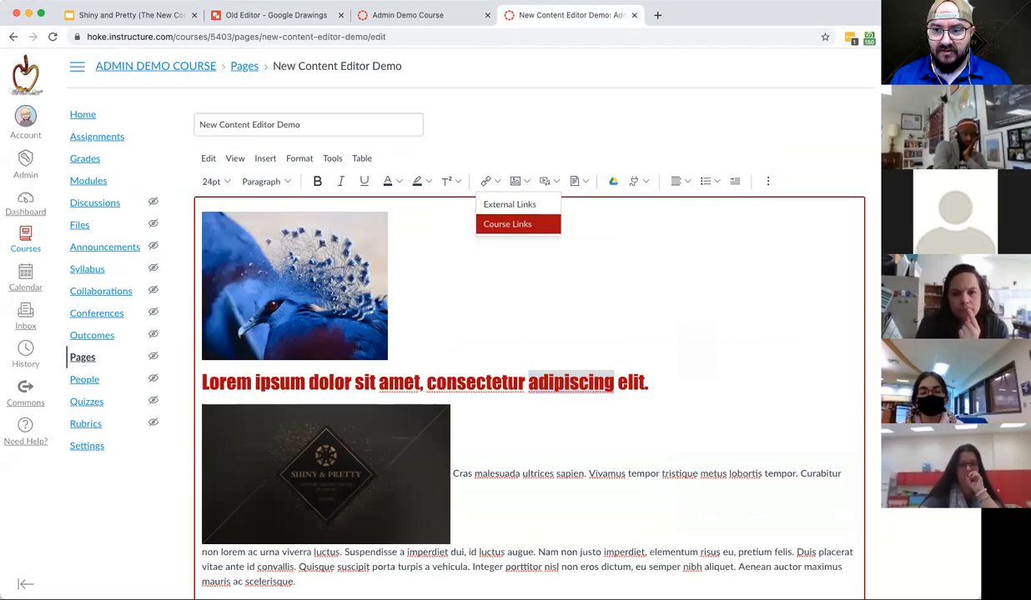
pyautogui.click(501, 223)
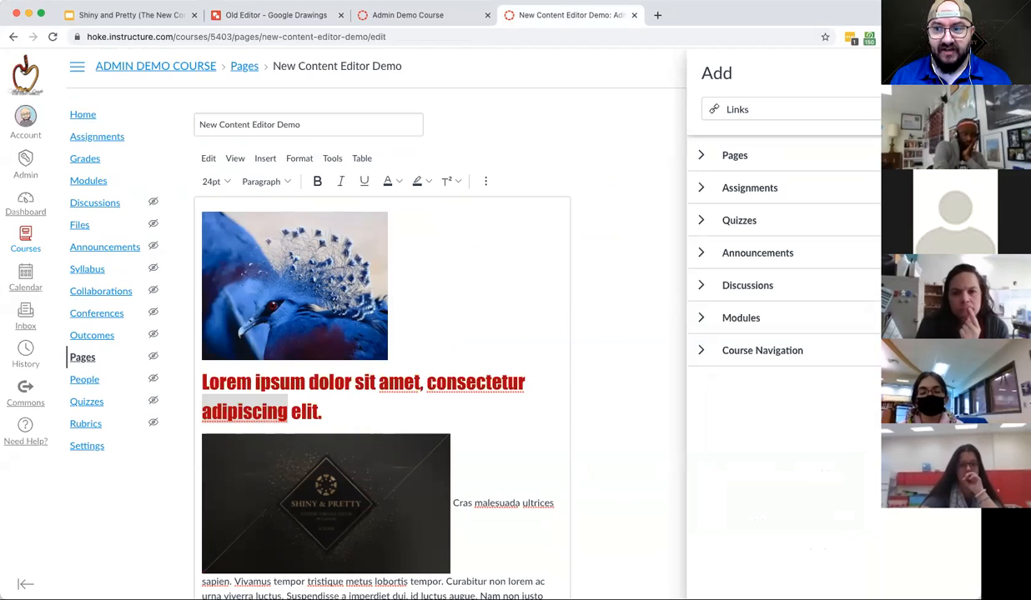
pyautogui.click(276, 15)
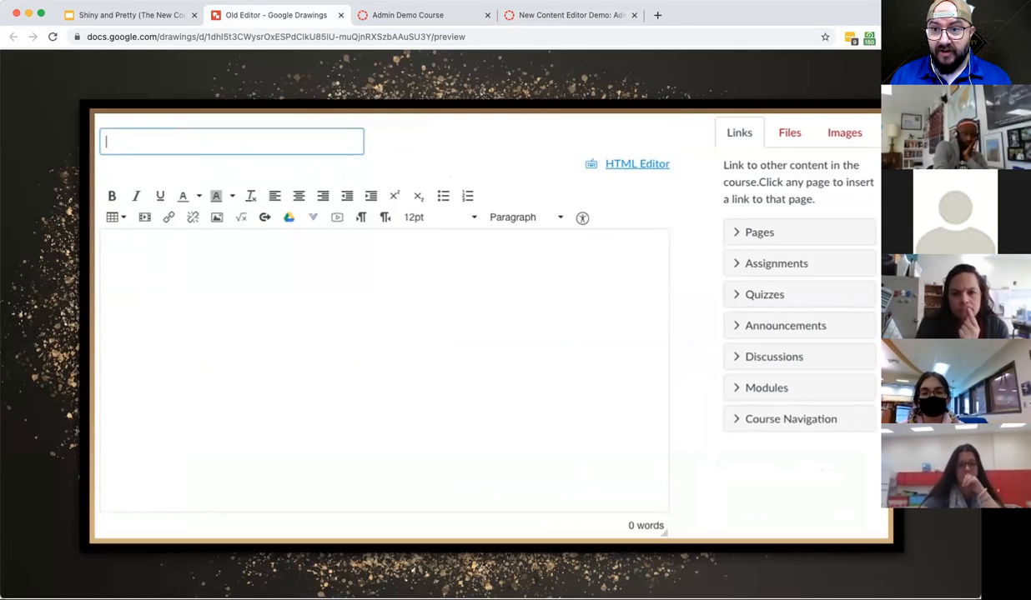
pyautogui.click(540, 15)
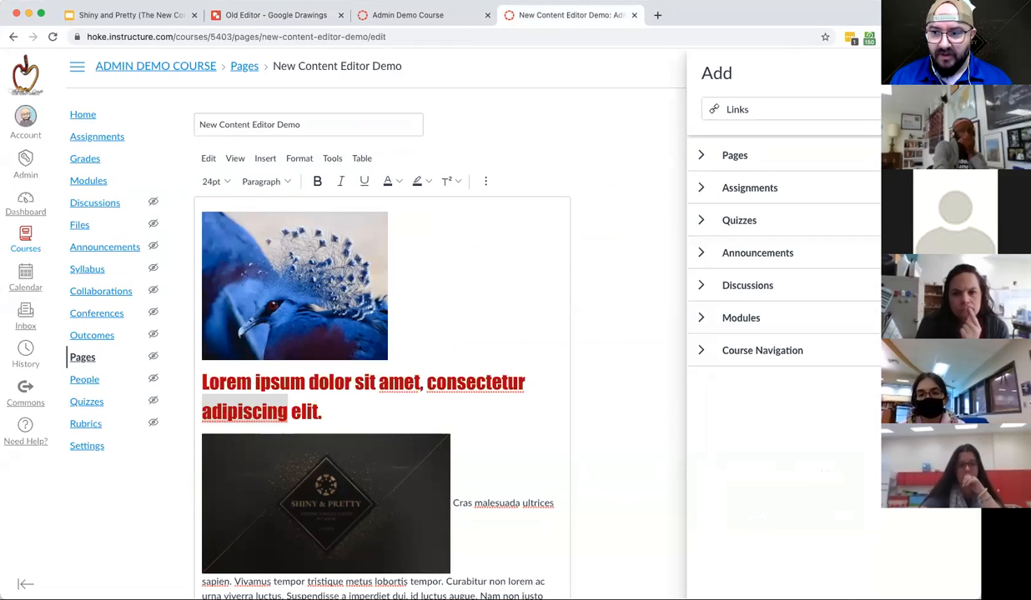
# Step: Link the heading word "adipiscing" to Test Module from the course's module links and close the course links
pyautogui.click(701, 253)
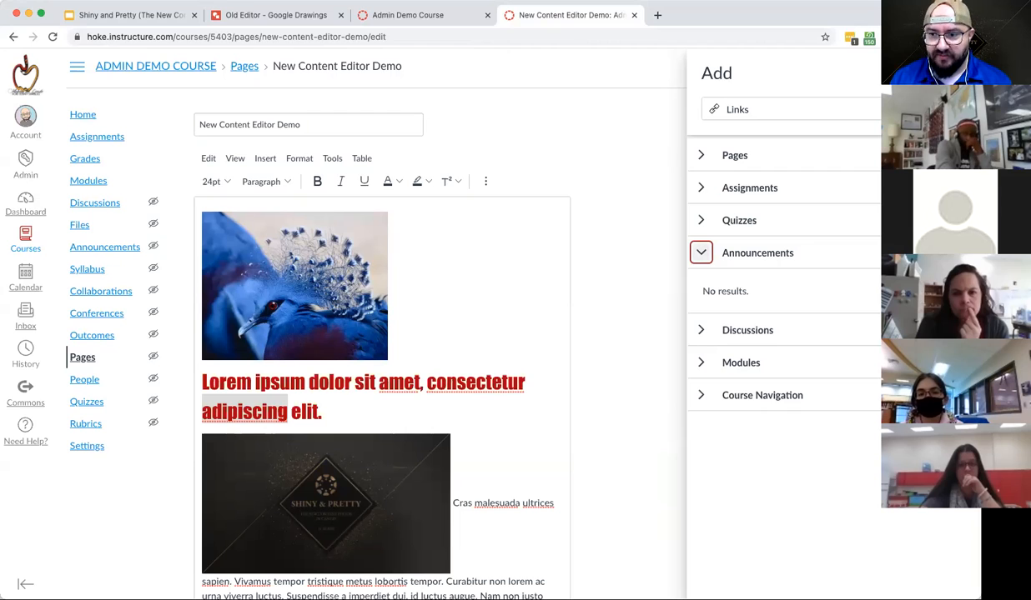
pyautogui.click(701, 252)
pyautogui.click(701, 318)
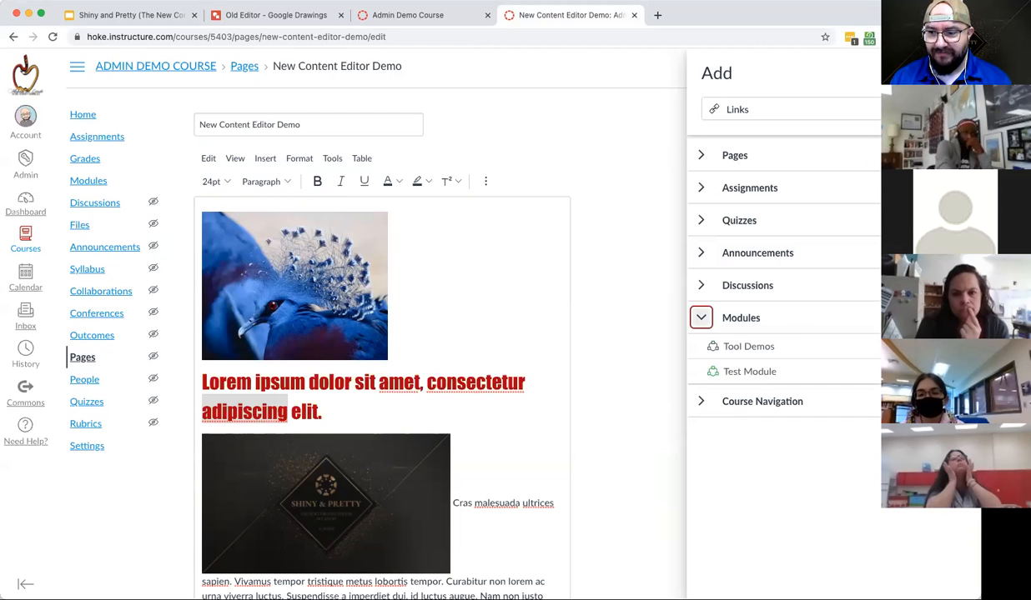
pyautogui.click(749, 372)
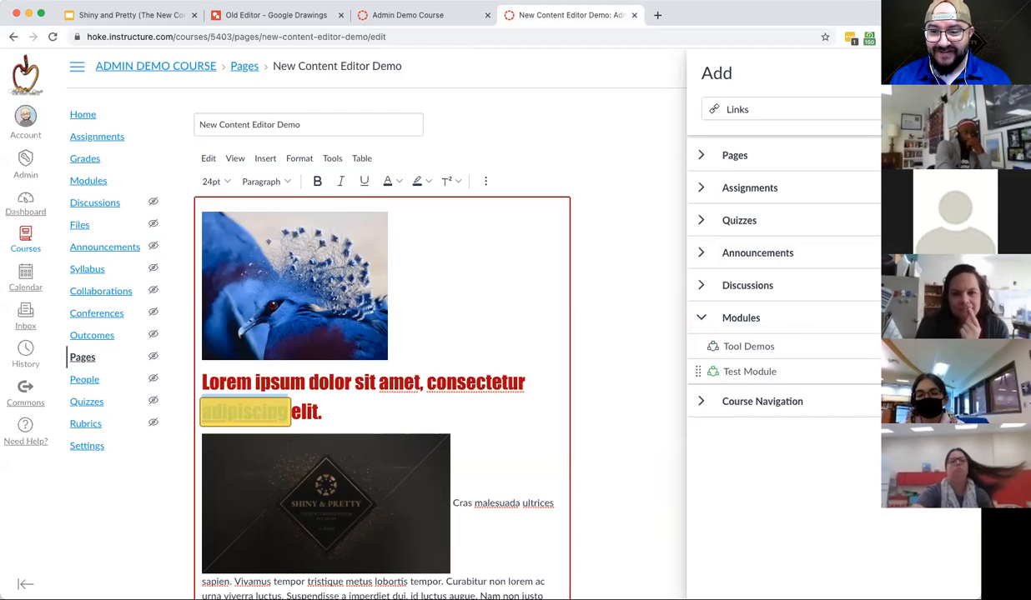
pyautogui.click(959, 73)
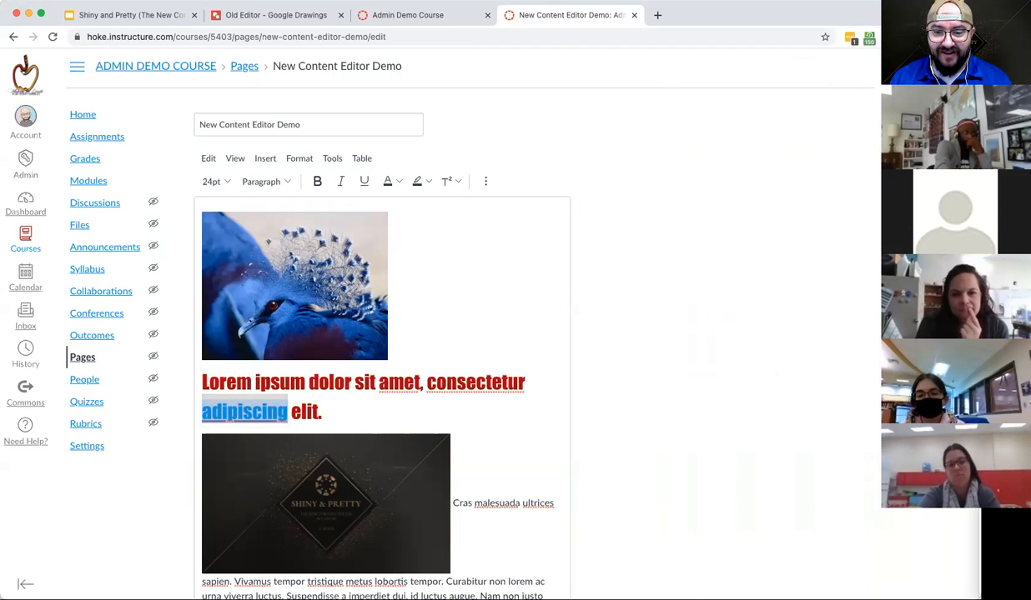
# Step: Review the demo page's content from the top image down to the embedded template document and the page options
pyautogui.scroll(-10, 529, 376)
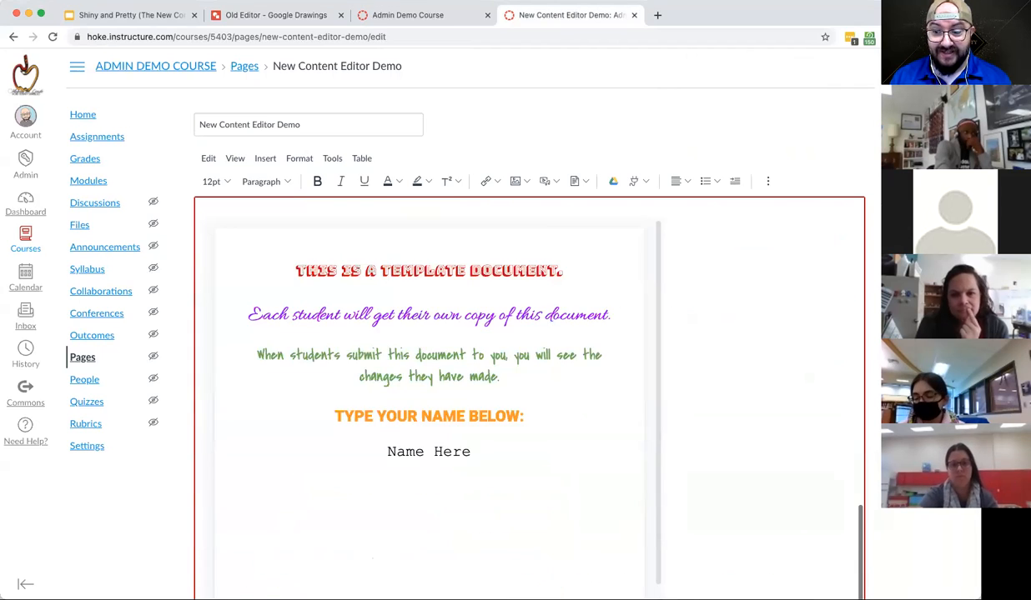
pyautogui.scroll(10, 530, 375)
pyautogui.scroll(-6, 530, 375)
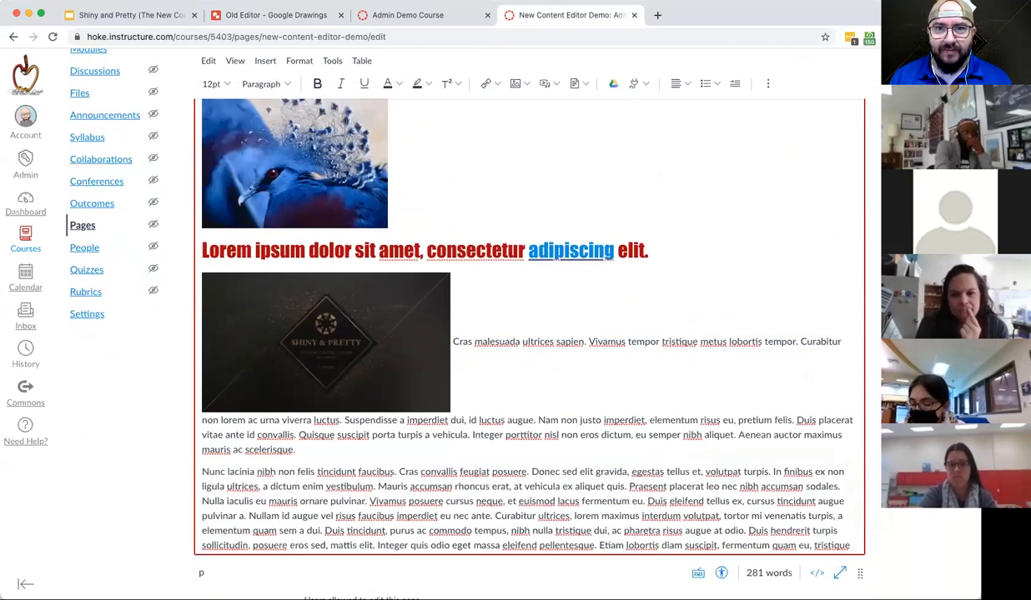
pyautogui.scroll(-5, 530, 334)
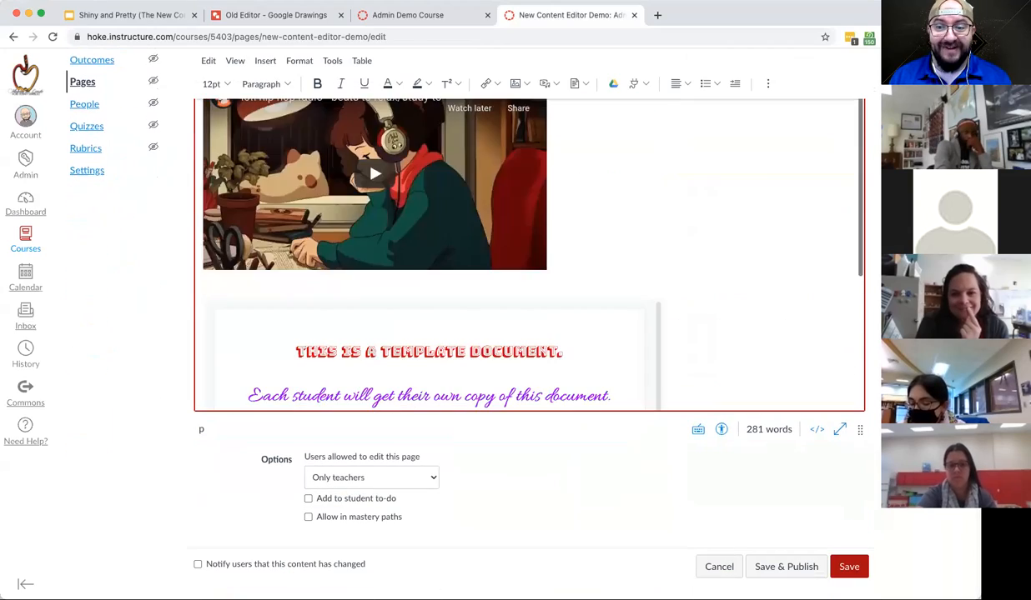
pyautogui.scroll(10, 530, 334)
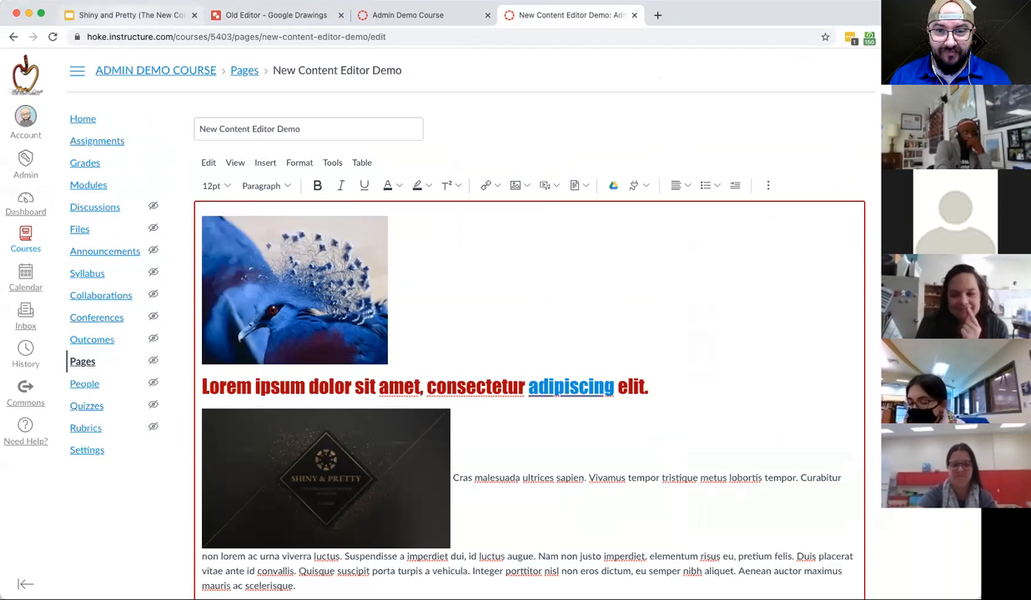
# Step: Switch to the Shiny and Pretty slides and advance through the Finding It slide to the Now You activity slide
pyautogui.click(130, 15)
pyautogui.press('Right')
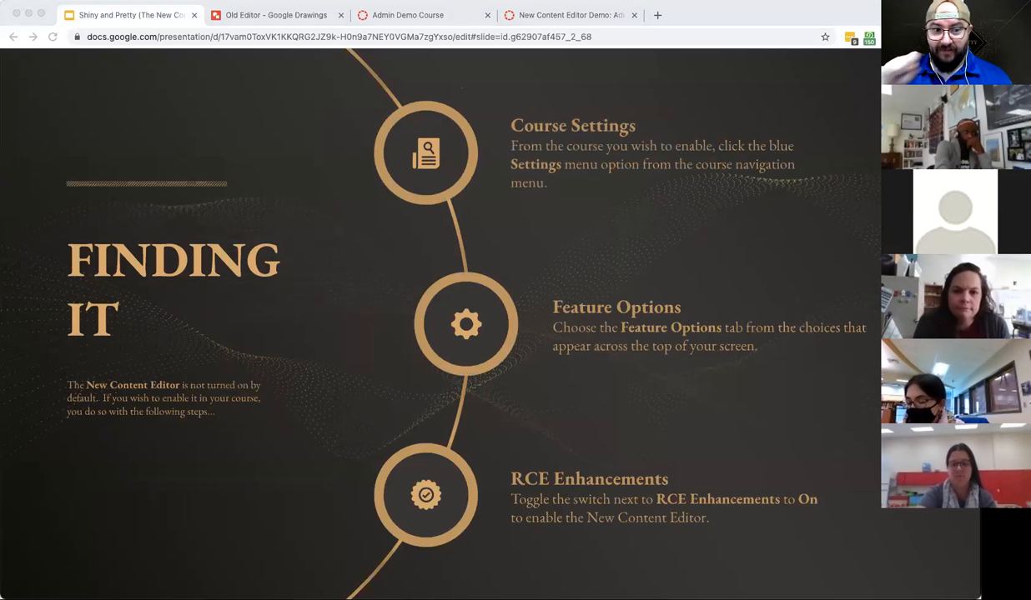
pyautogui.press('Right')
pyautogui.press('Right')
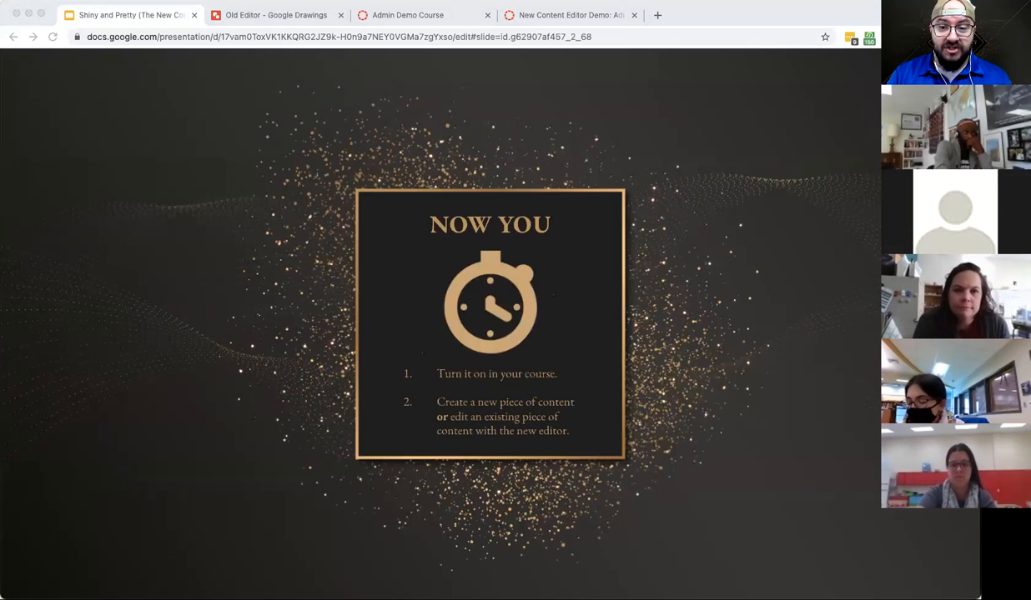